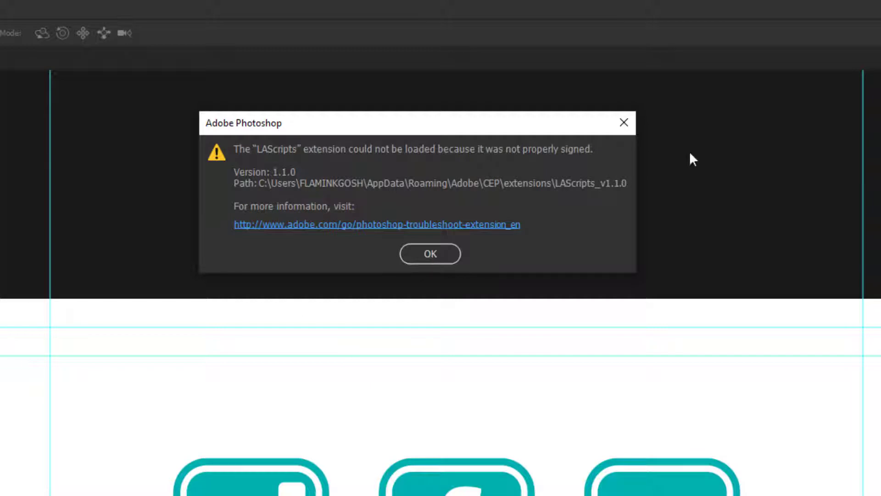
- Dismiss the unsigned-extension warning in Photoshop, hide the LAScripts extension panel and show it again to check whether it loads
left_click(431, 254)
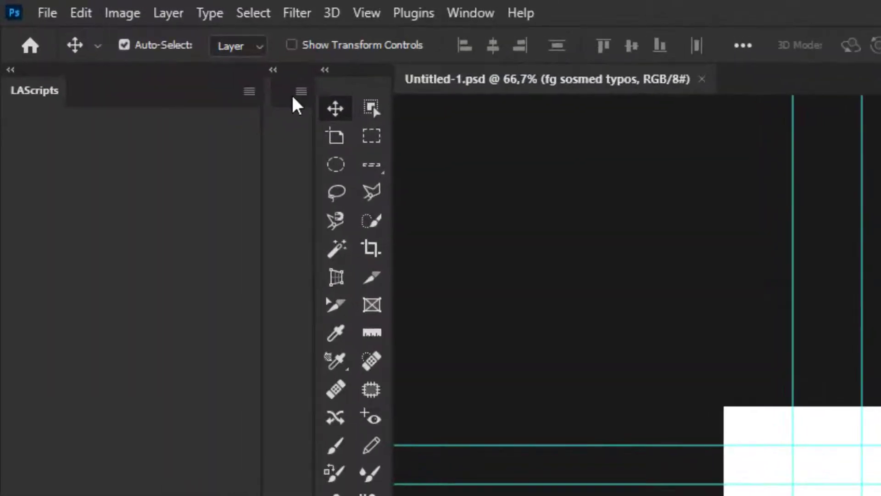
left_click(471, 13)
mouse_move(557, 118)
left_click(788, 271)
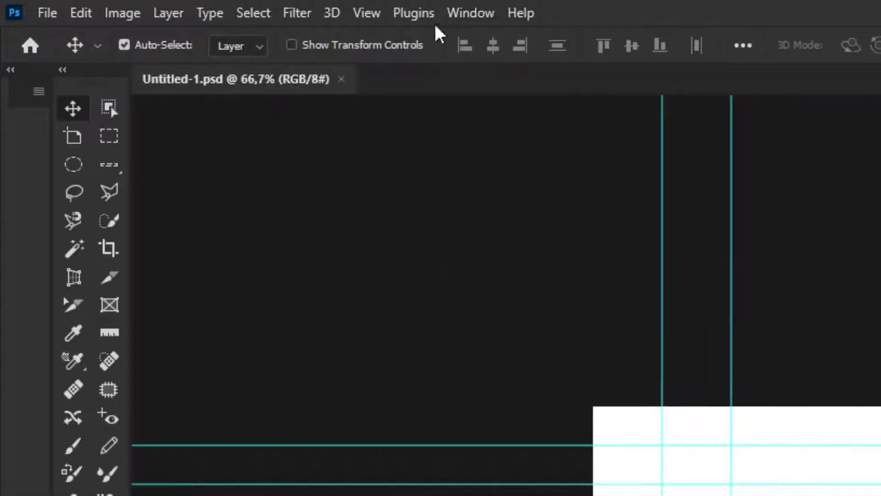
left_click(471, 13)
left_click(757, 274)
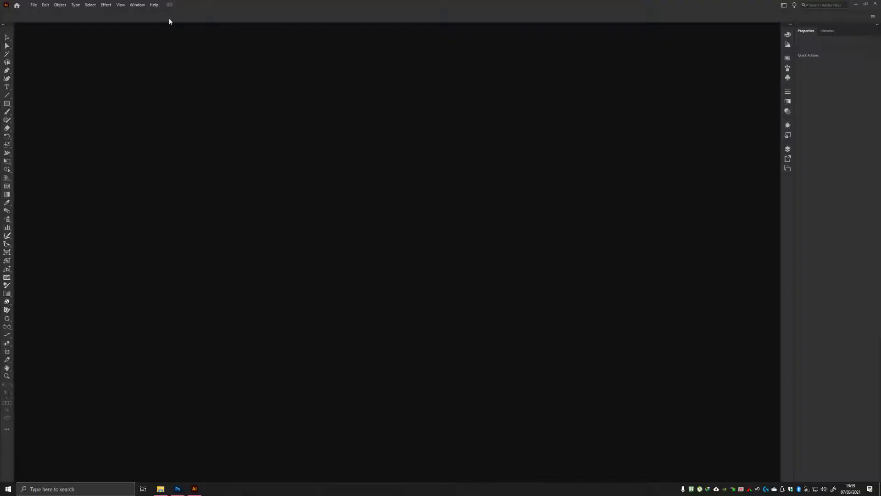
- Switch to Illustrator, open Untitled-1.ai and show the LAScripts extension panel
left_click(33, 4)
left_click(158, 34)
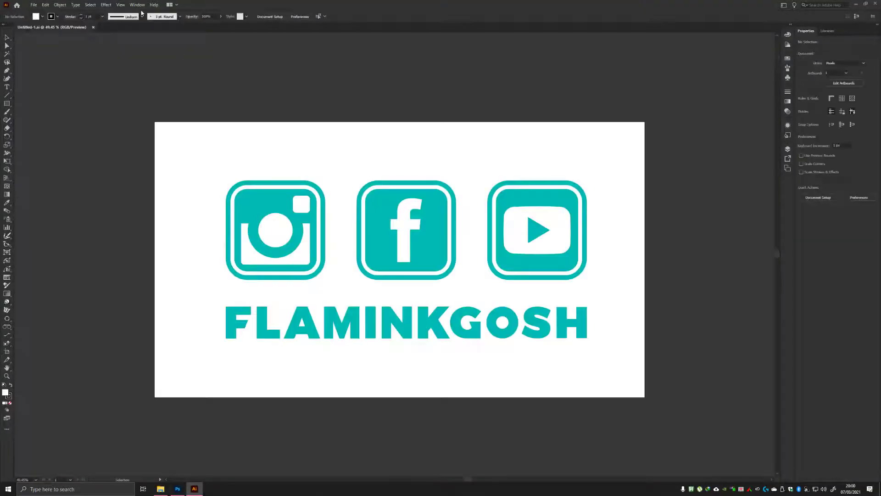
left_click(138, 4)
mouse_move(238, 47)
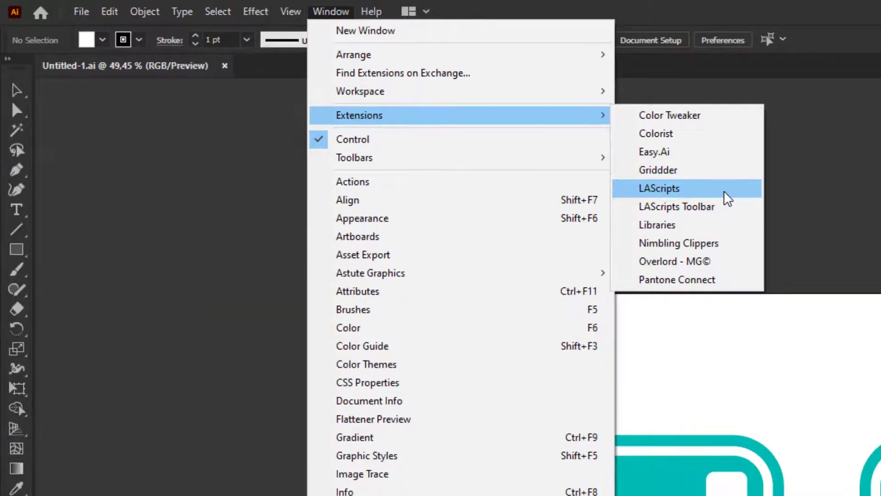
left_click(725, 193)
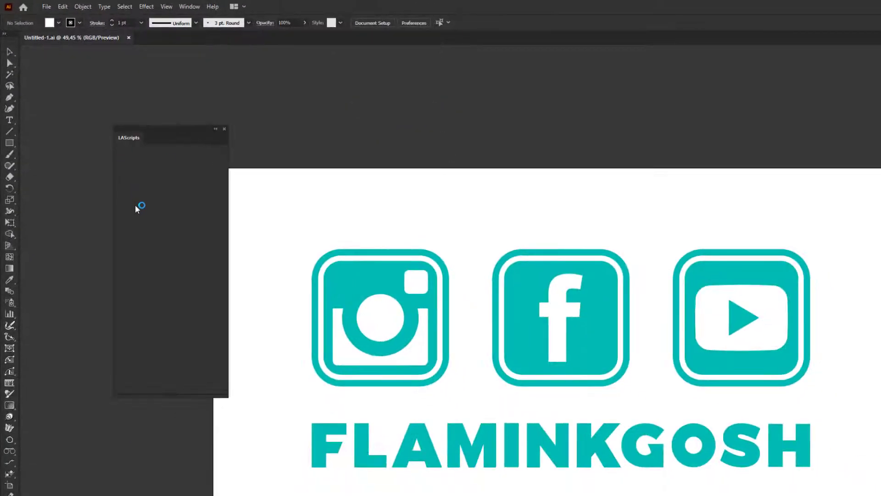
- Call up the LAScripts extension once more, shift its floating panel slightly to inspect it, and close it
left_click(189, 8)
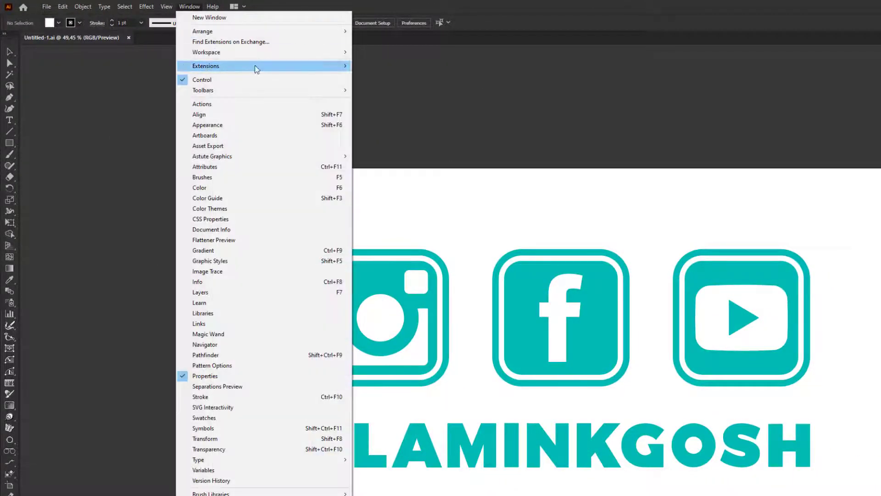
mouse_move(256, 68)
left_click(404, 108)
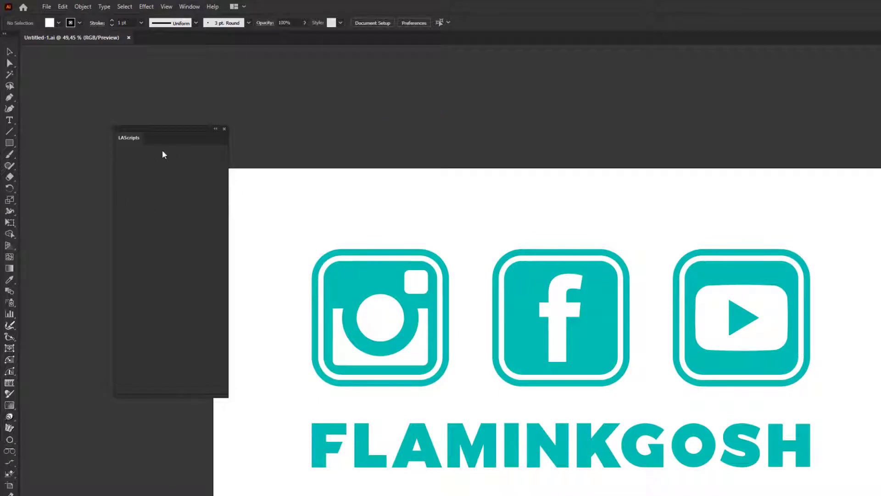
mouse_move(142, 136)
left_mouse_down()
mouse_move(98, 112)
mouse_move(237, 117)
mouse_move(147, 131)
left_mouse_up()
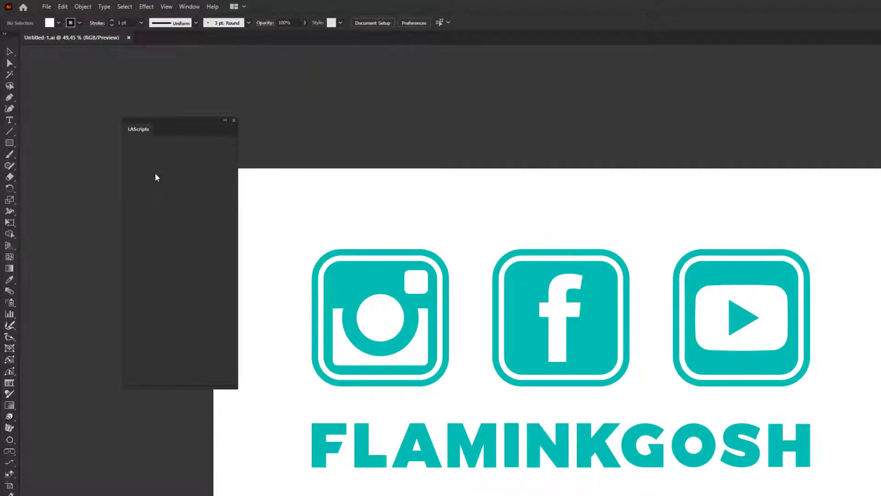
left_click(233, 120)
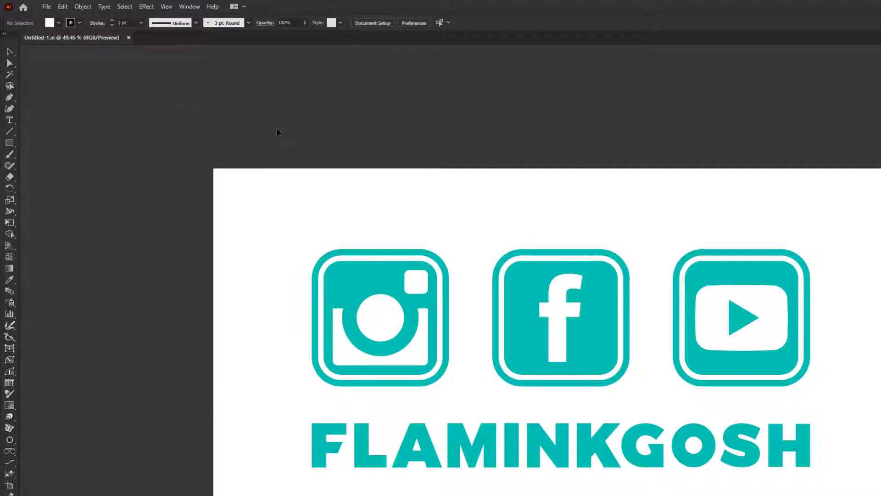
- Show the LAScripts Toolbar extension in Illustrator, inspect the floating LAScripts panel and close it
left_click(189, 7)
mouse_move(202, 65)
left_click(395, 120)
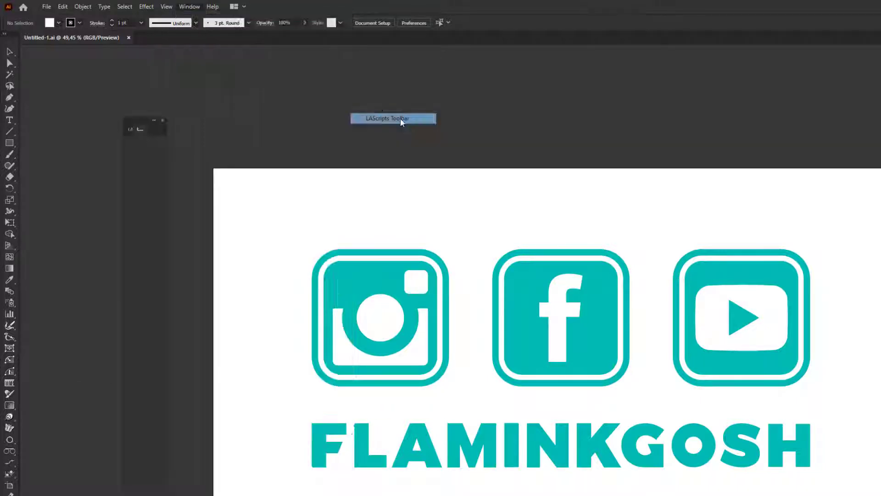
mouse_move(176, 122)
left_mouse_down()
mouse_move(304, 115)
mouse_move(192, 115)
left_mouse_up()
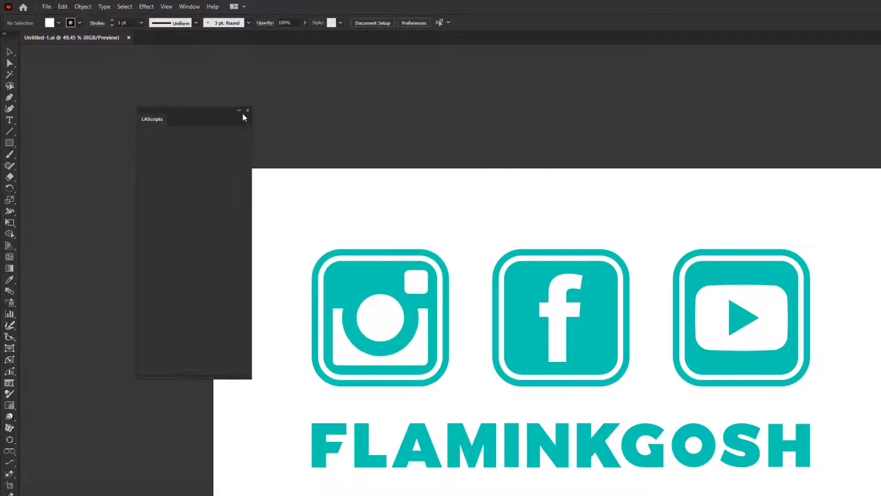
left_click(247, 112)
left_click(195, 9)
left_click(641, 98)
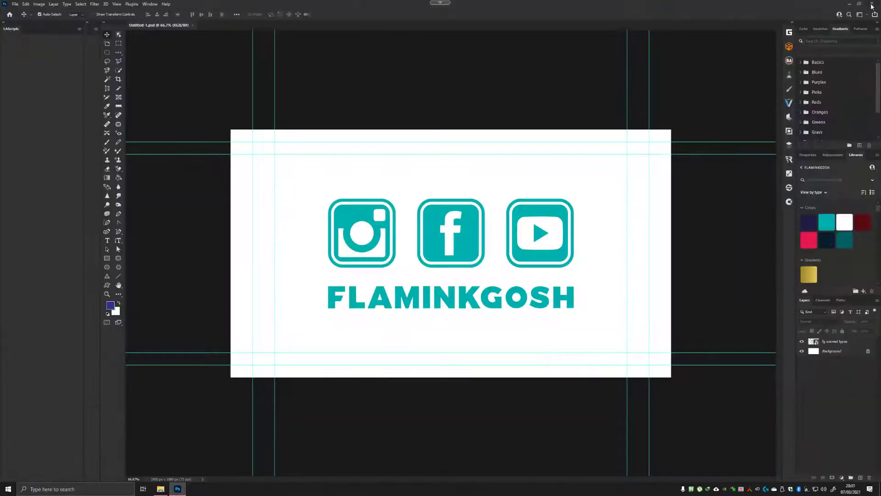
- Close Photoshop and return to the desktop
left_click(872, 5)
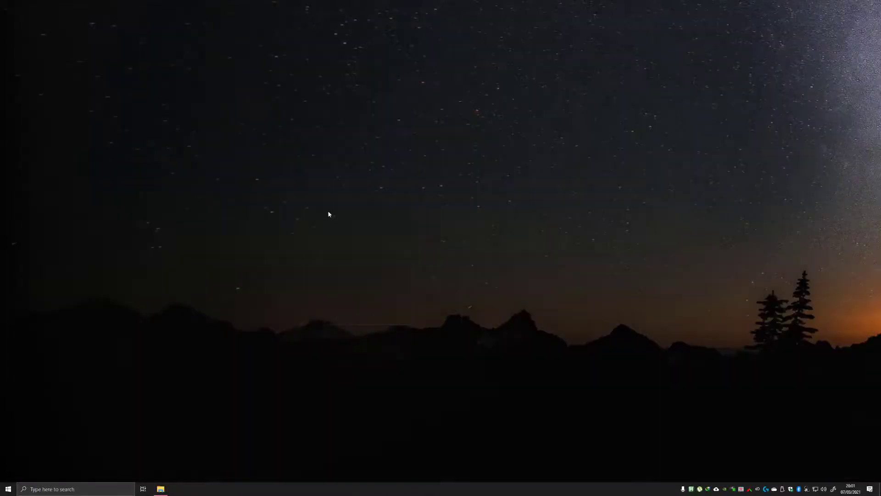
right_click(327, 211)
left_click(374, 243)
right_click(382, 221)
left_click(448, 252)
left_click(8, 488)
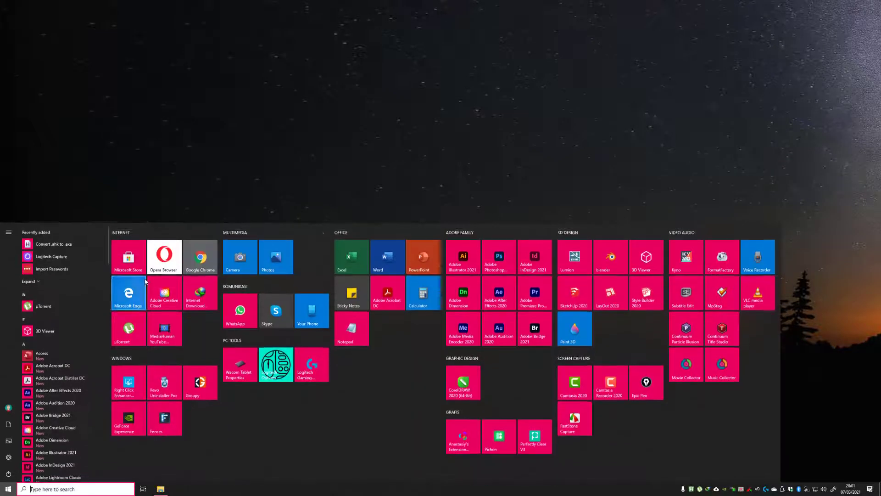
left_click(201, 257)
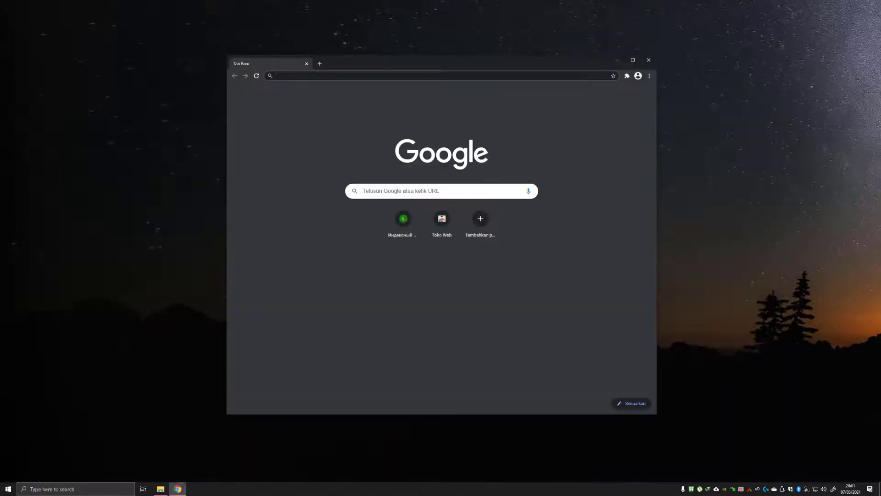
key("super")
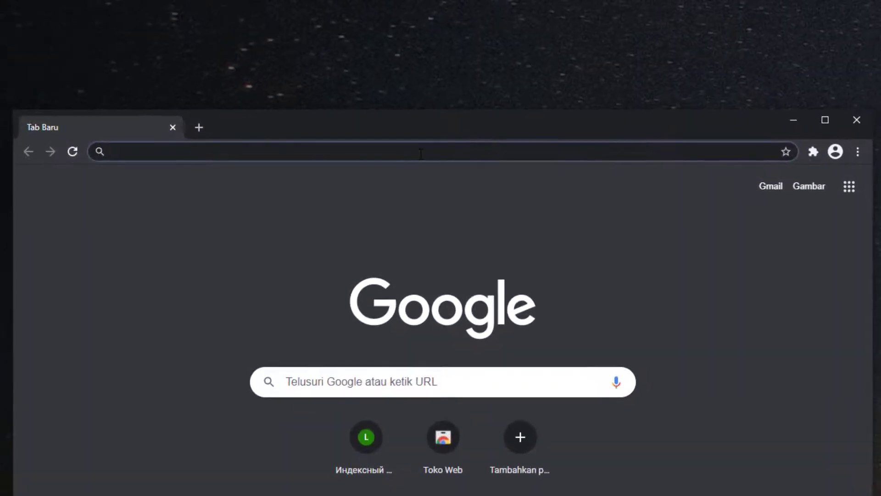
type("http://www.extensions.ladygin.pro/LAScripts_v1.1.0.zxp")
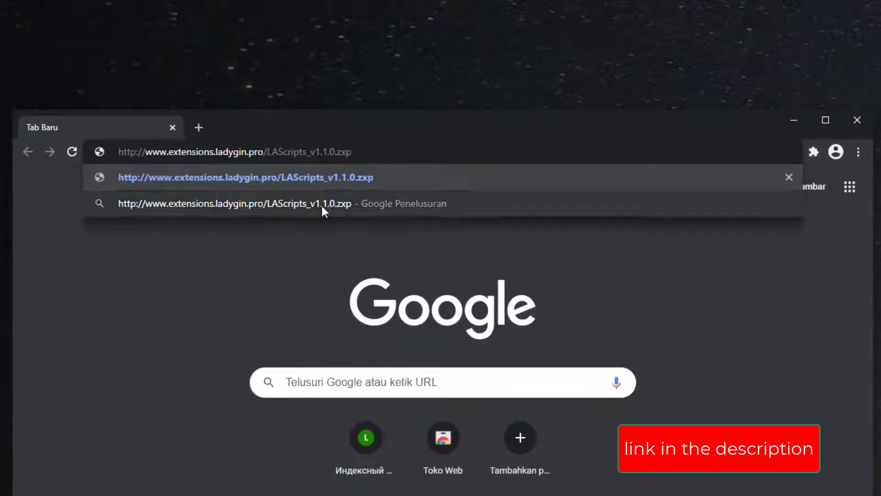
left_click(428, 179)
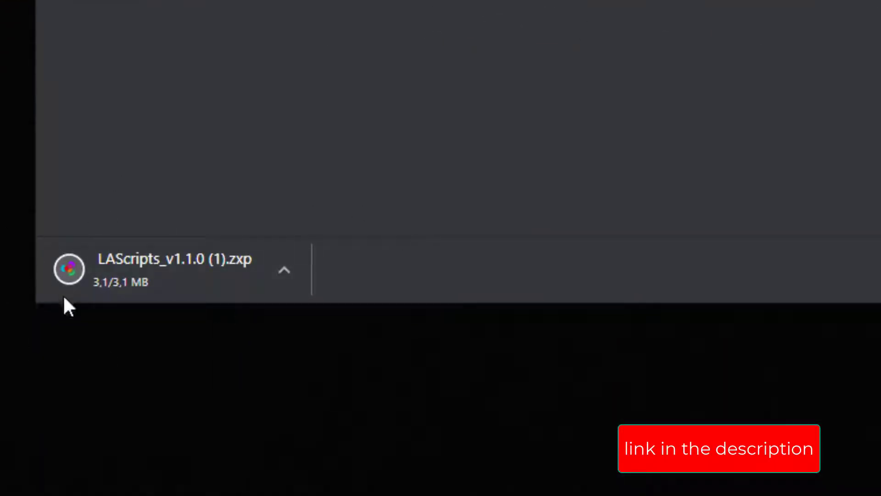
left_click(284, 277)
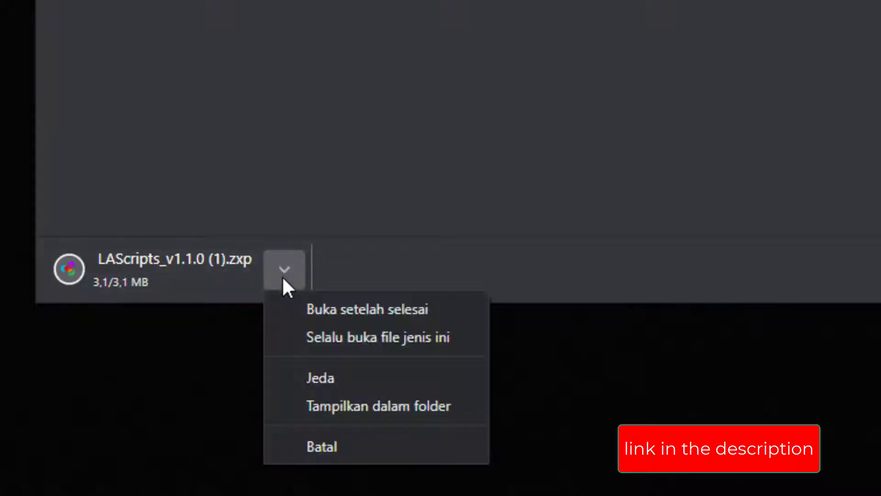
left_click(459, 413)
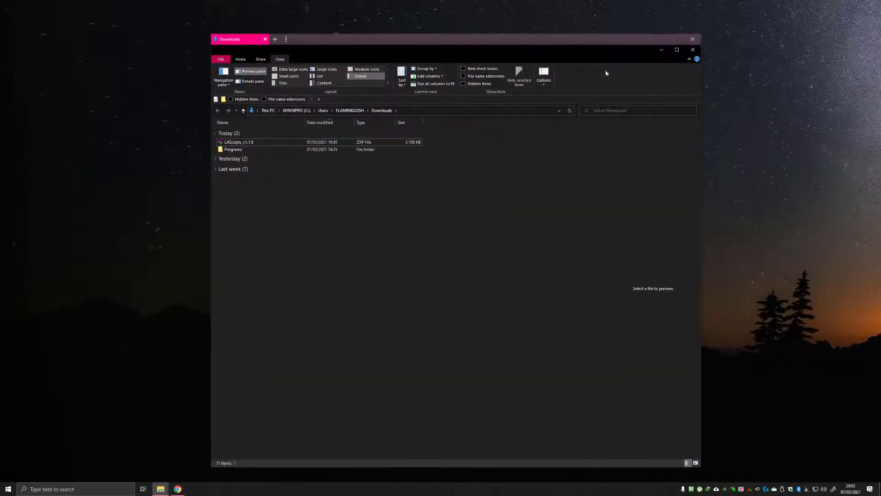
- Turn on the display of file name extensions and hidden items for the Downloads folder
left_click(251, 143)
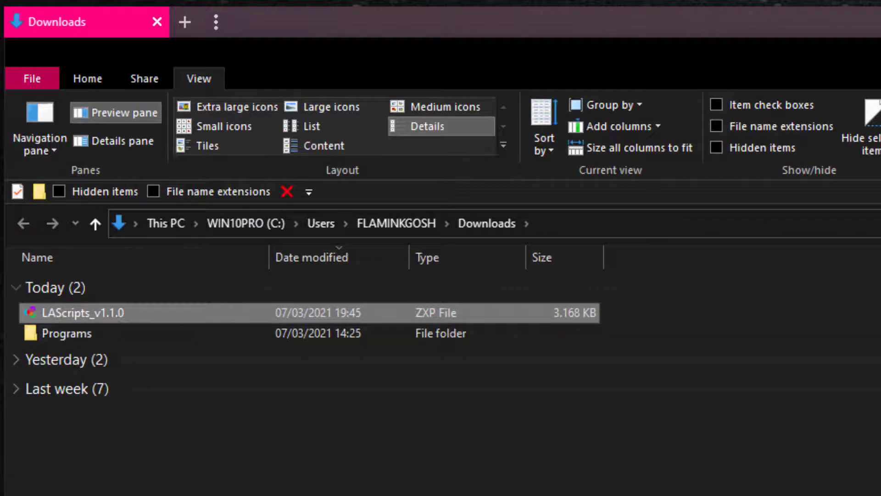
left_click(413, 477)
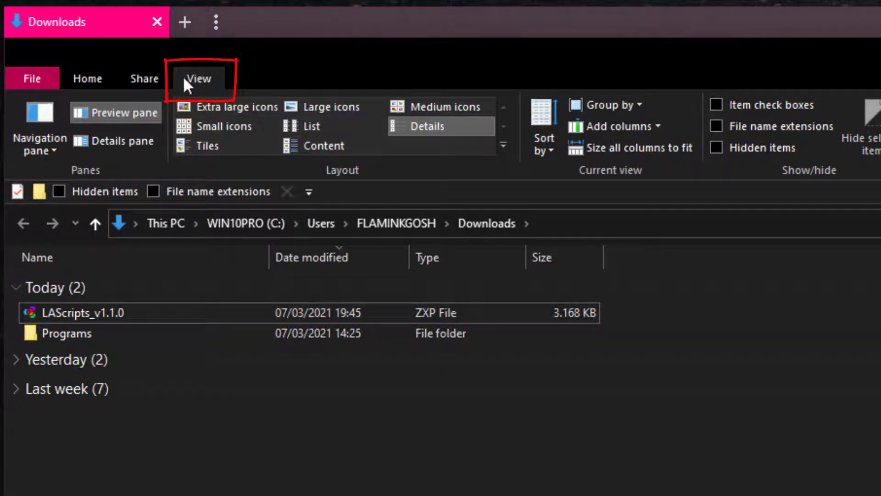
left_click(787, 126)
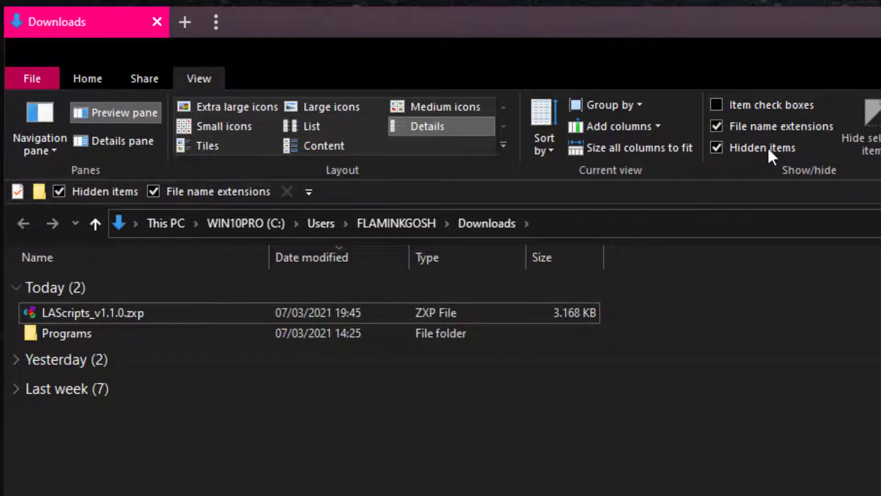
- Rename LAScripts_v1.1.0.zxp in the Downloads folder as LAScripts_v1.1.0.zip, accepting the extension change
left_click(120, 314)
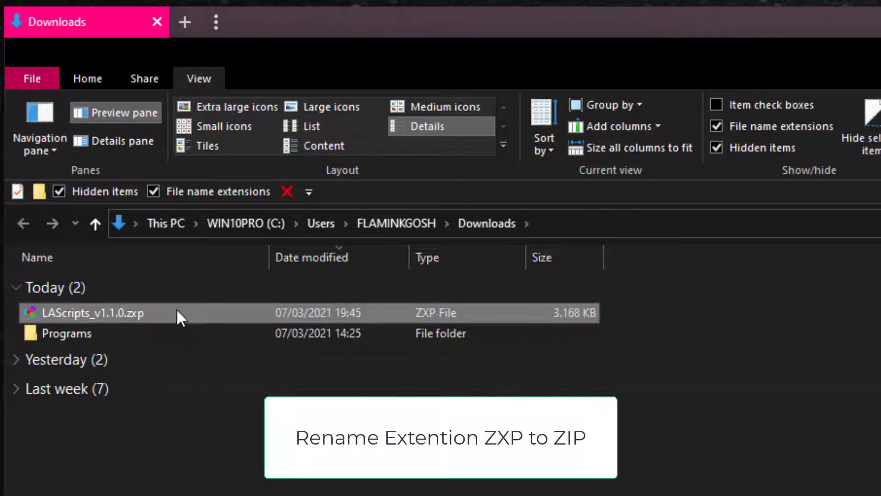
left_click(141, 313)
left_click_drag(127, 314, 141, 315)
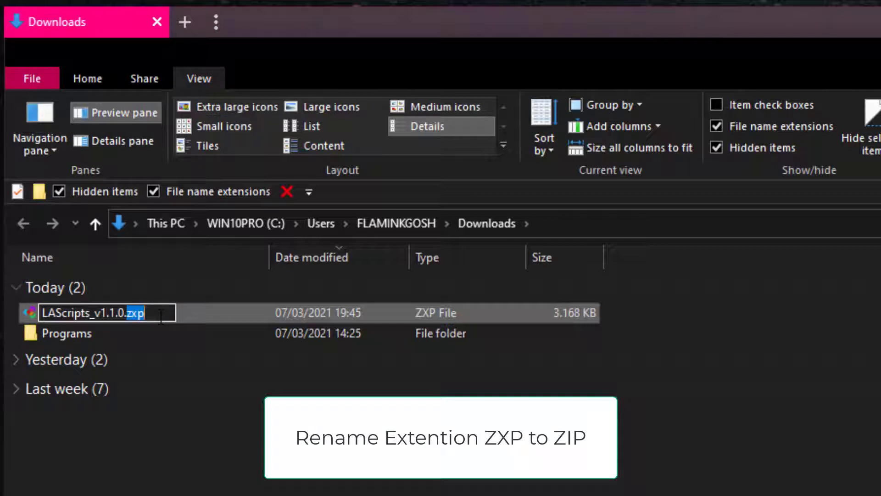
key("BackSpace")
type("z")
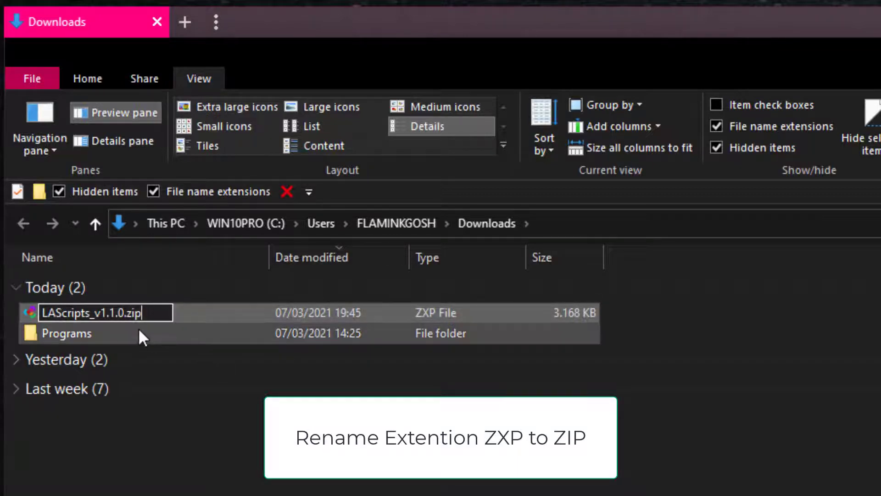
key("Return")
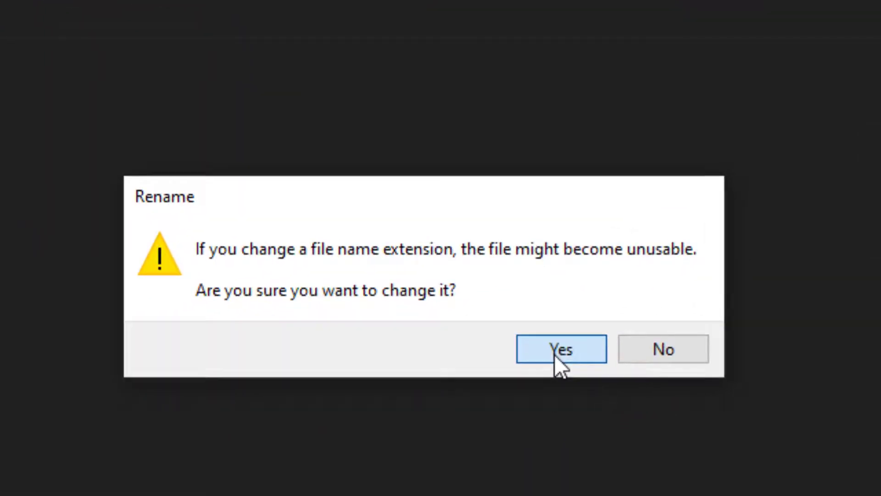
left_click(554, 354)
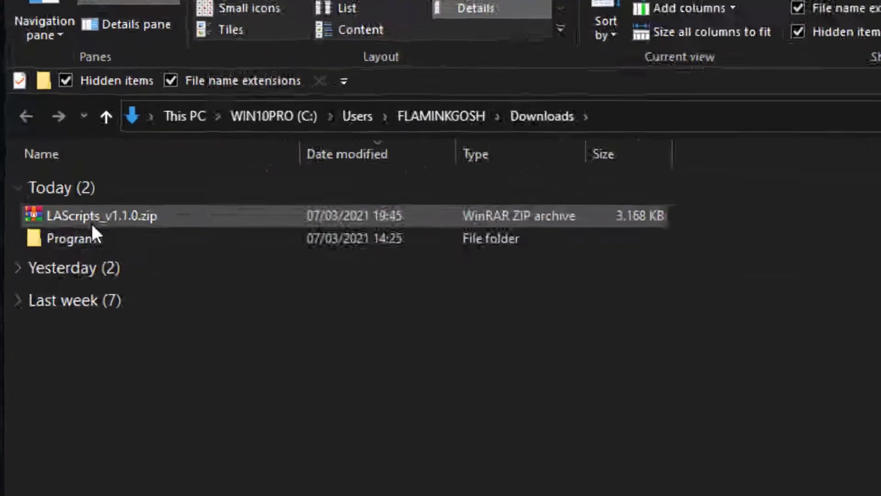
- Extract LAScripts_v1.1.0.zip into its own LAScripts_v1.1.0 folder within Downloads and open the extracted folder
left_click(62, 229)
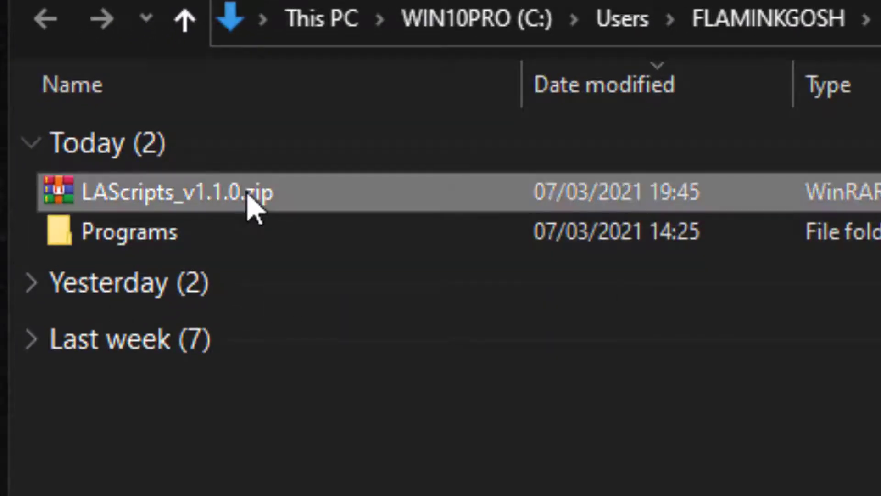
right_click(248, 193)
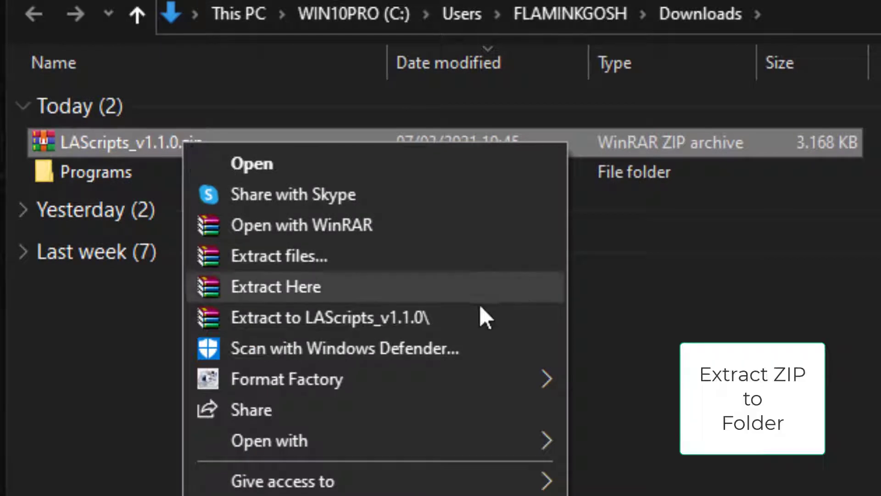
left_click(417, 318)
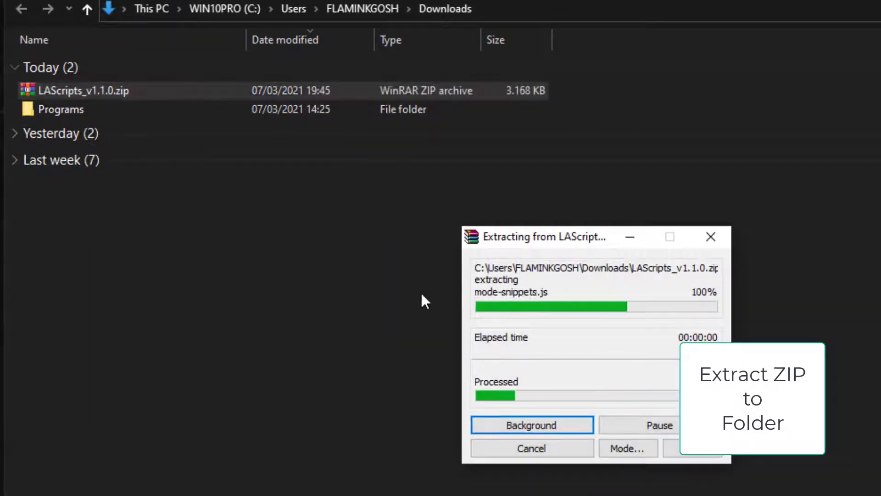
left_click(307, 298)
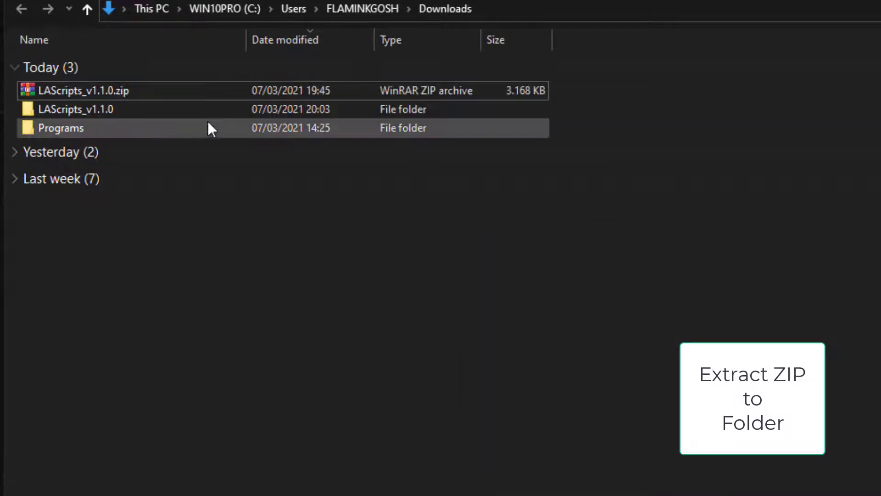
left_click(85, 109)
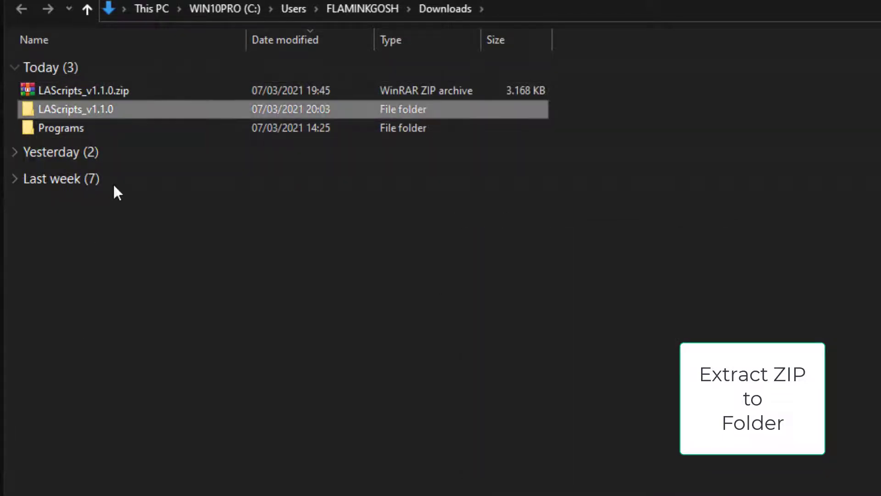
double_click(103, 109)
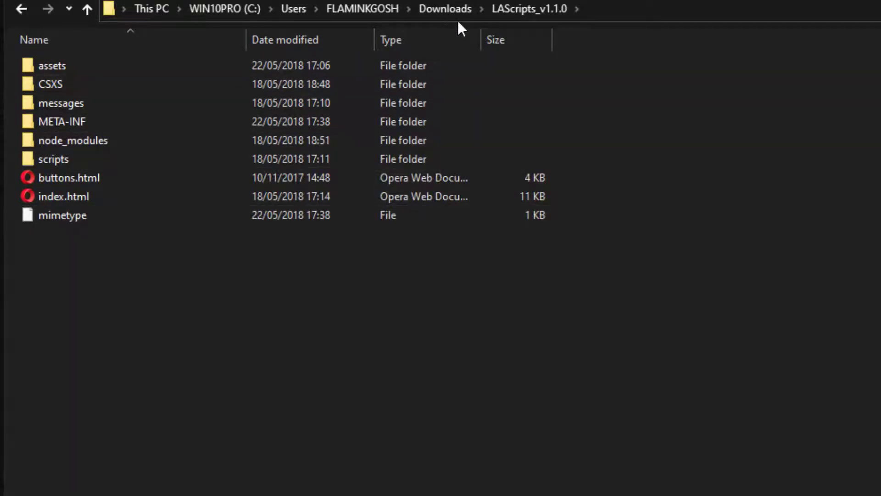
- Return to the Downloads folder and copy the extracted LAScripts_v1.1.0 folder
left_click(446, 9)
right_click(106, 110)
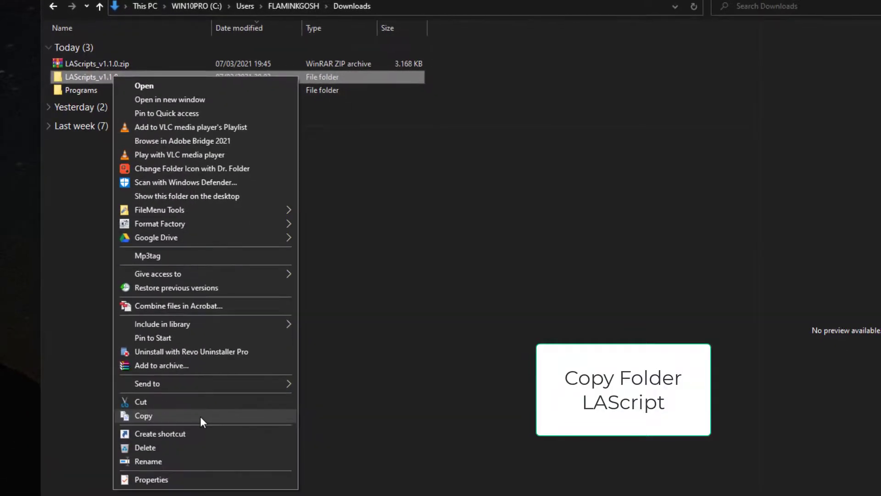
left_click(200, 417)
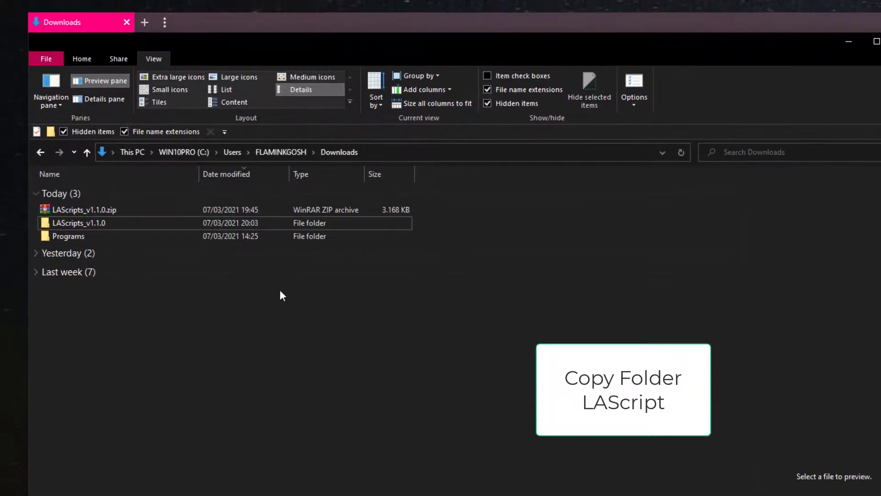
- Open the AppData\Roaming\Adobe\CEP\extensions folder inside the user's profile on drive C and check its full path
left_click(177, 152)
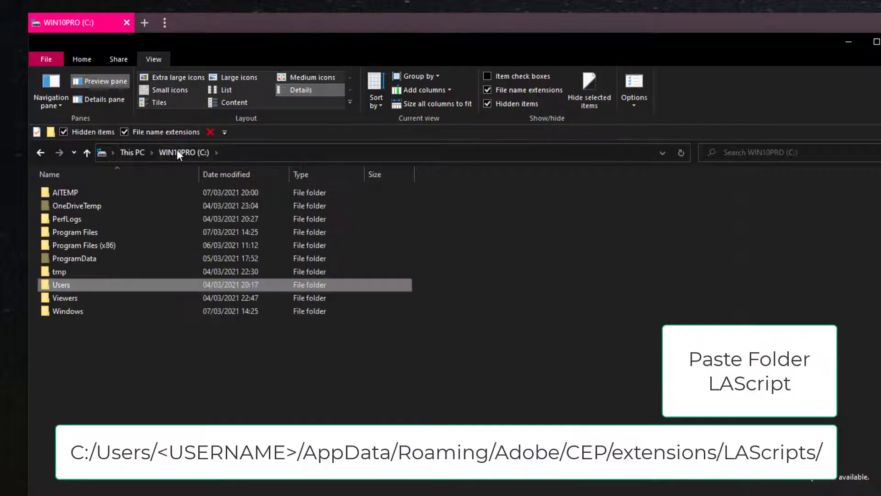
double_click(106, 283)
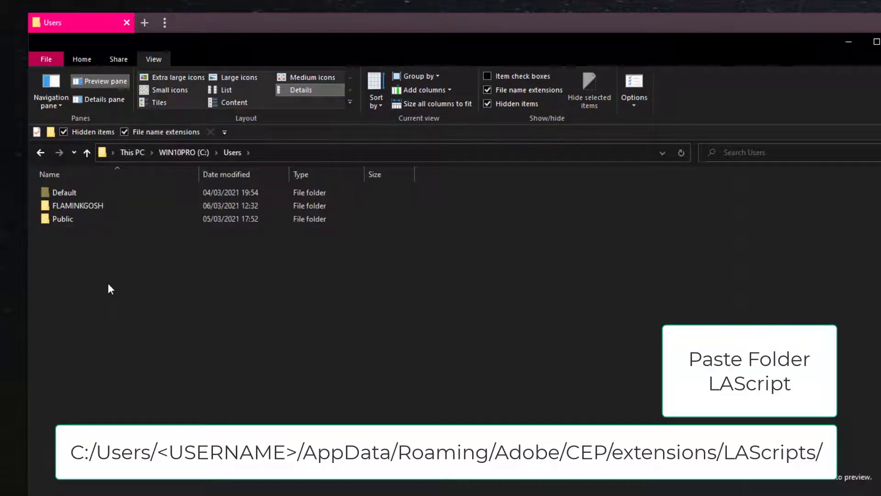
left_click(100, 205)
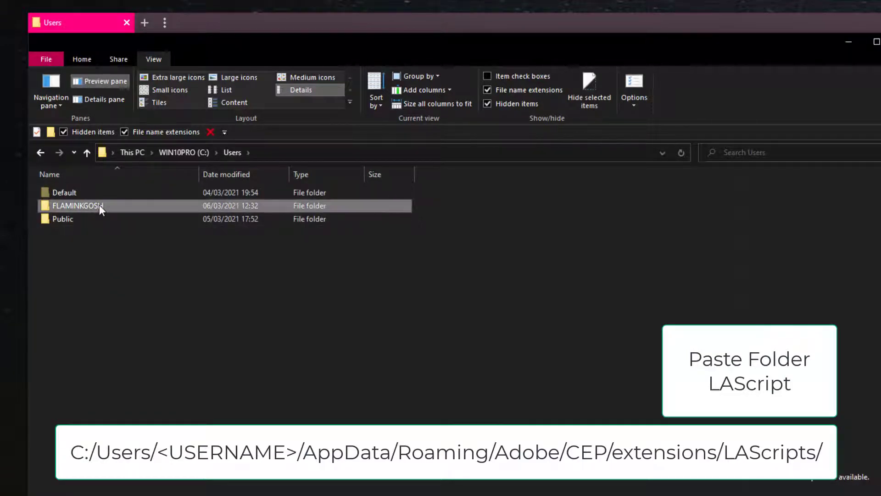
double_click(99, 205)
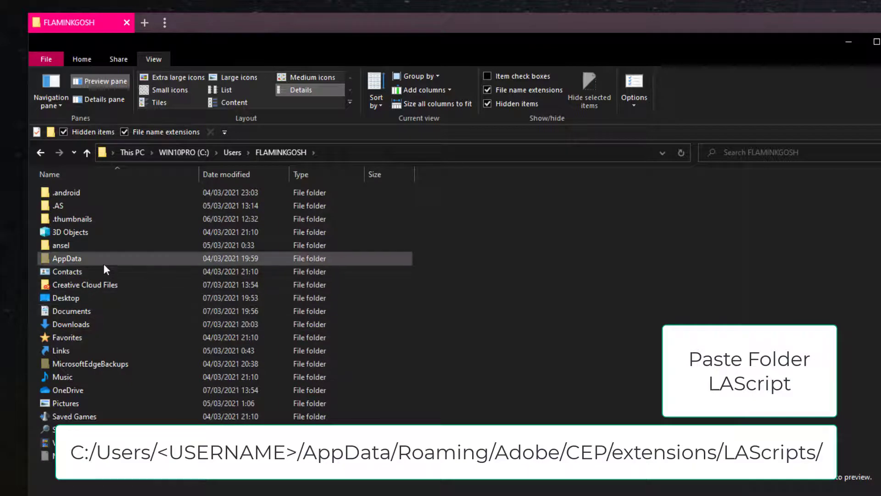
double_click(100, 258)
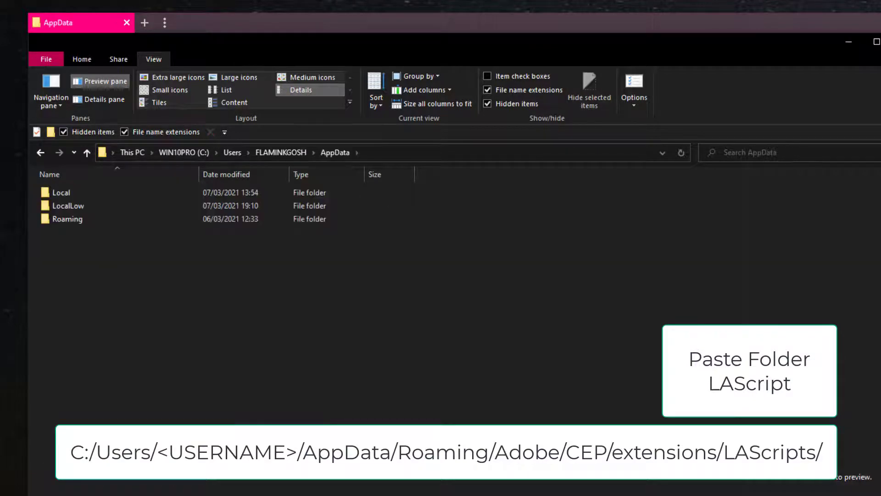
double_click(106, 220)
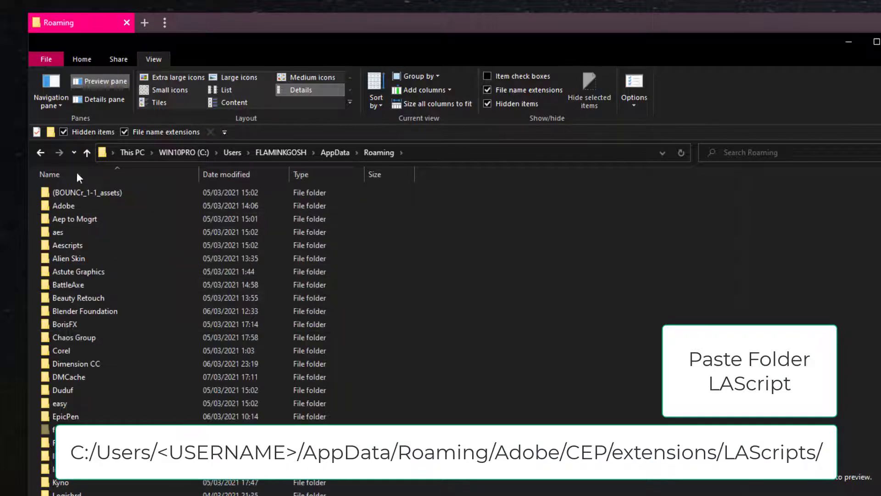
double_click(107, 204)
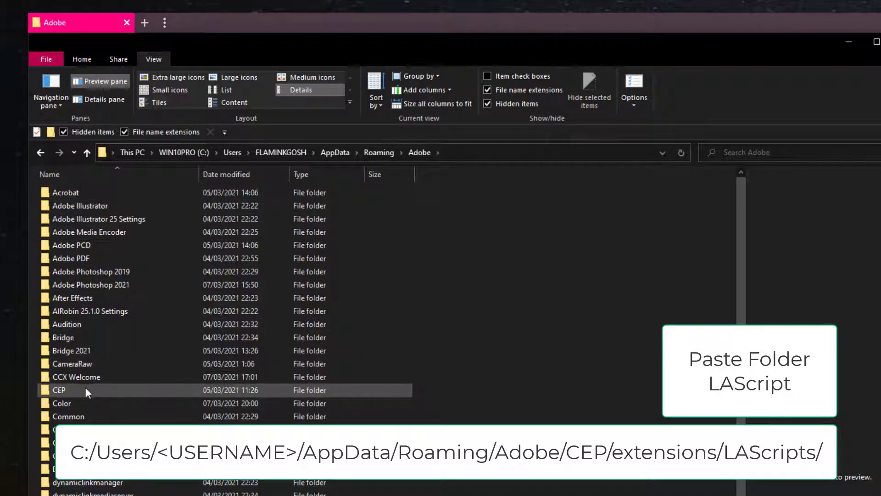
double_click(103, 387)
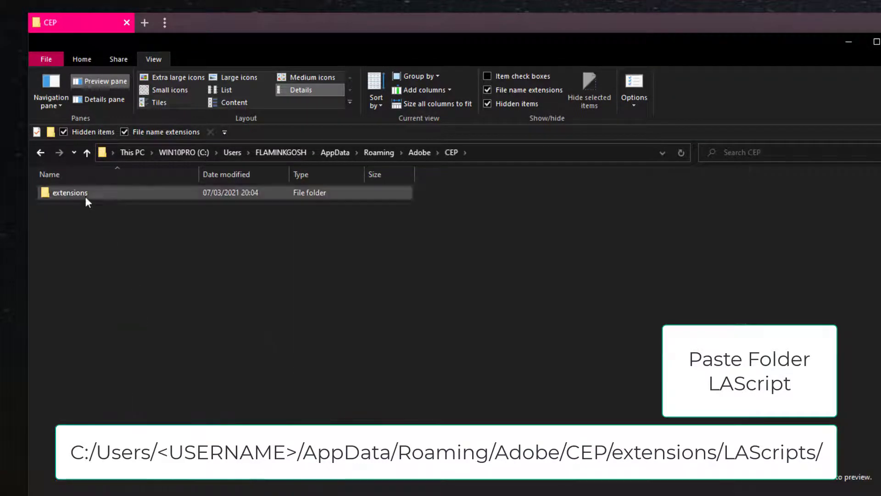
double_click(86, 196)
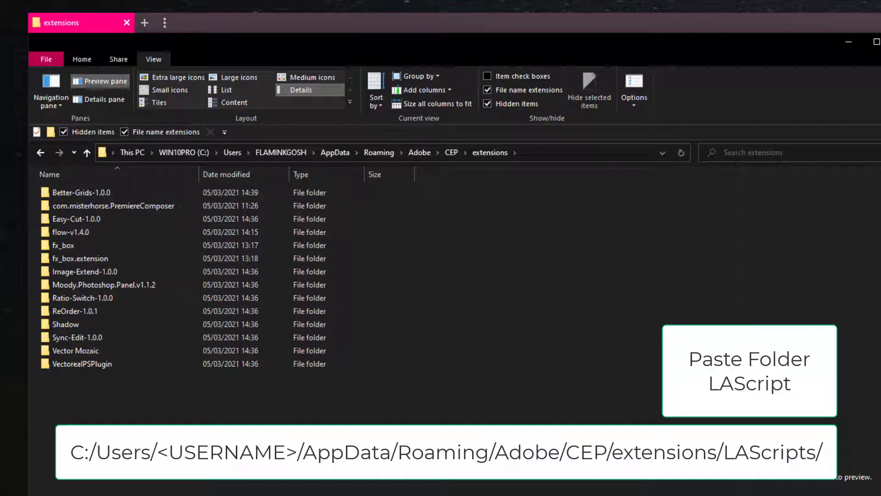
left_click(539, 158)
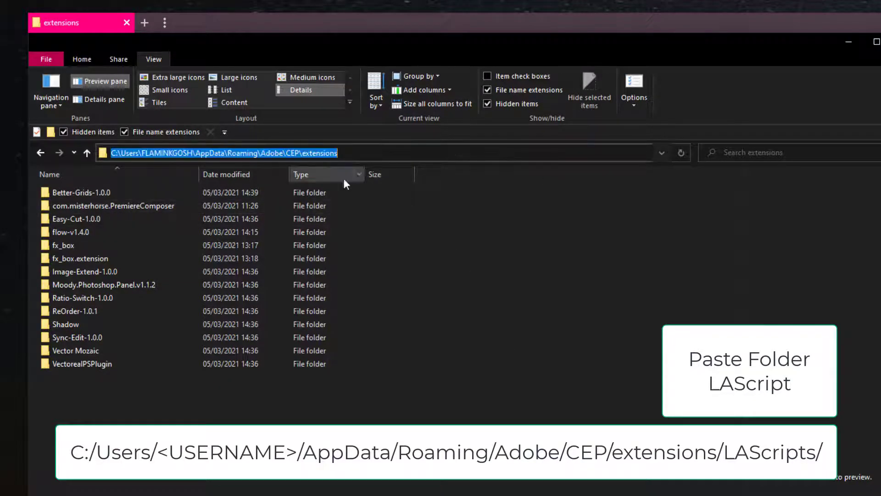
left_click_drag(401, 172, 108, 155)
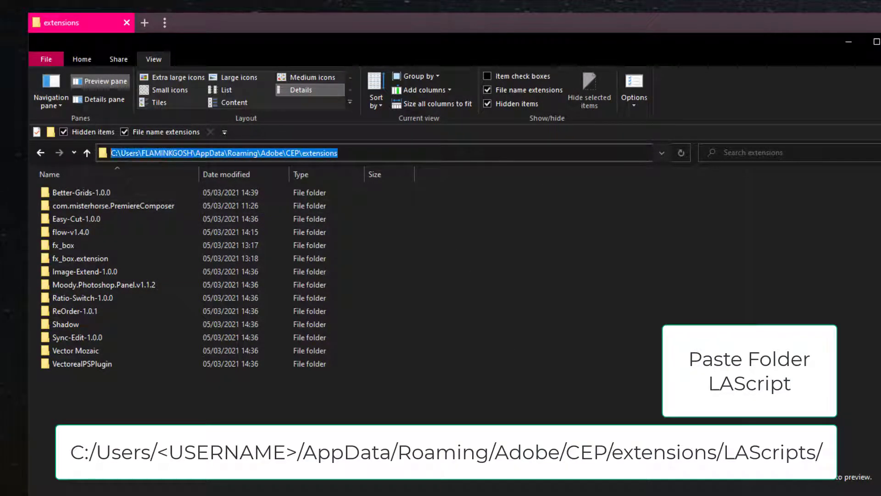
key("Escape")
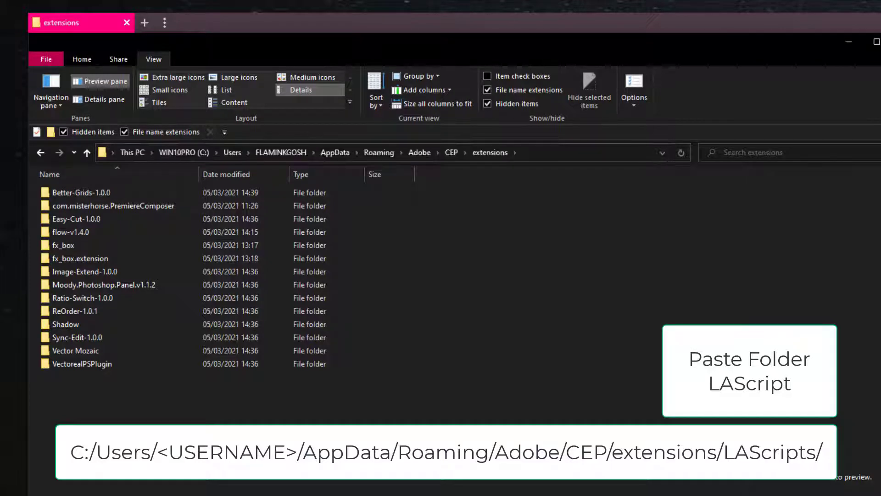
- Paste the copied LAScripts_v1.1.0 folder into the CEP extensions folder
right_click(224, 440)
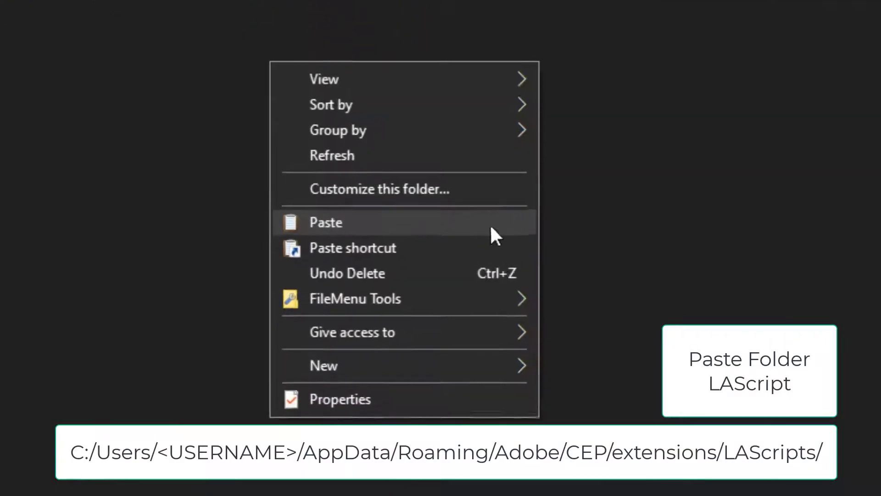
left_click(514, 222)
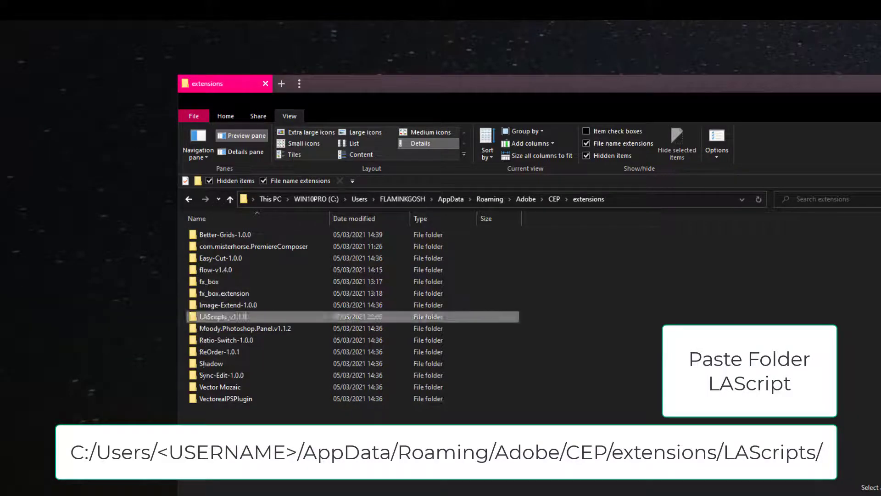
left_click(533, 404)
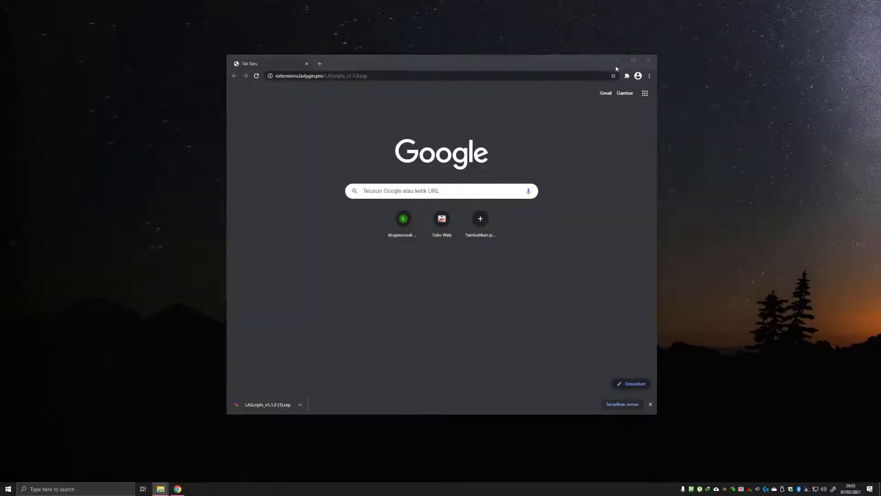
- Minimize the browser window, search Windows for regedit and open Registry Editor
left_click(618, 61)
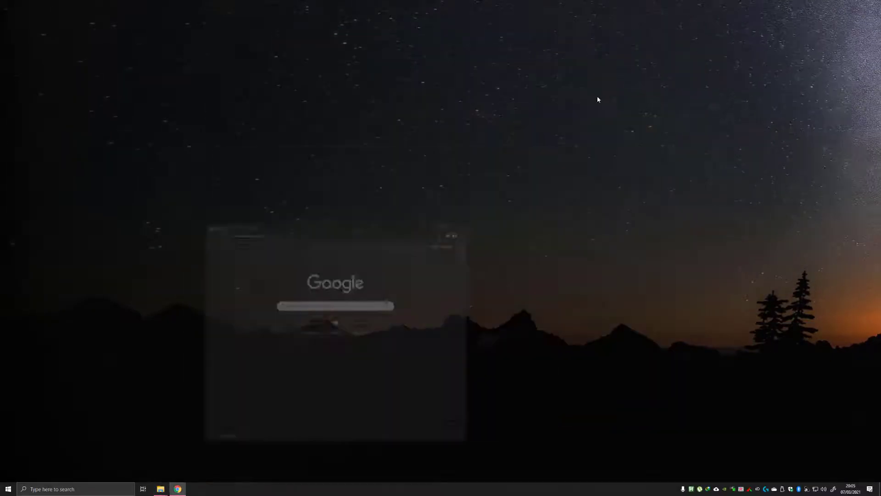
right_click(202, 176)
left_click(231, 206)
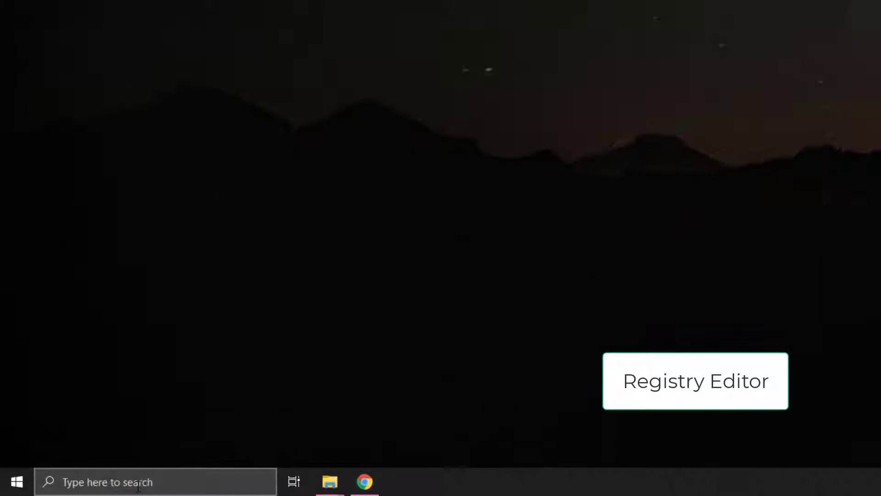
left_click(138, 487)
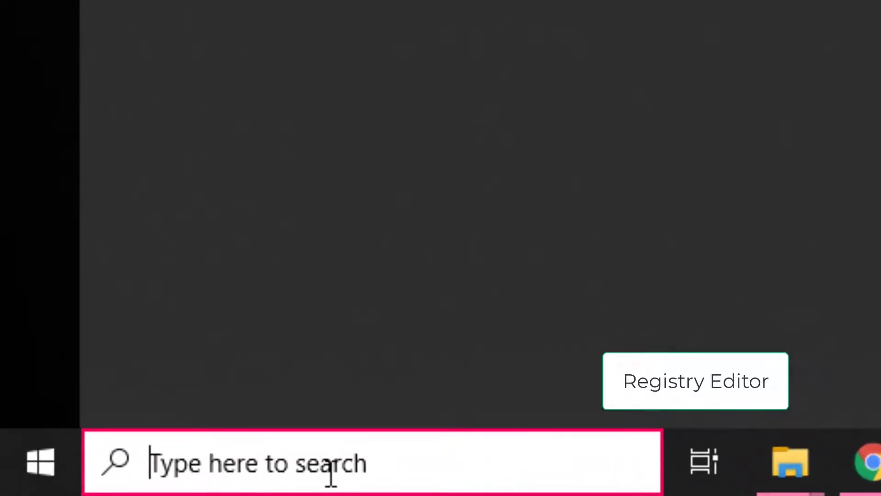
type("reg")
type("e")
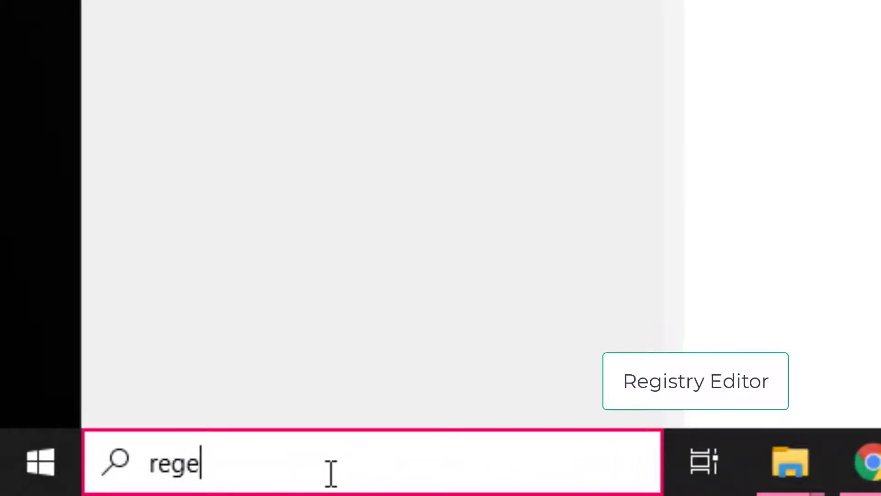
type("dit")
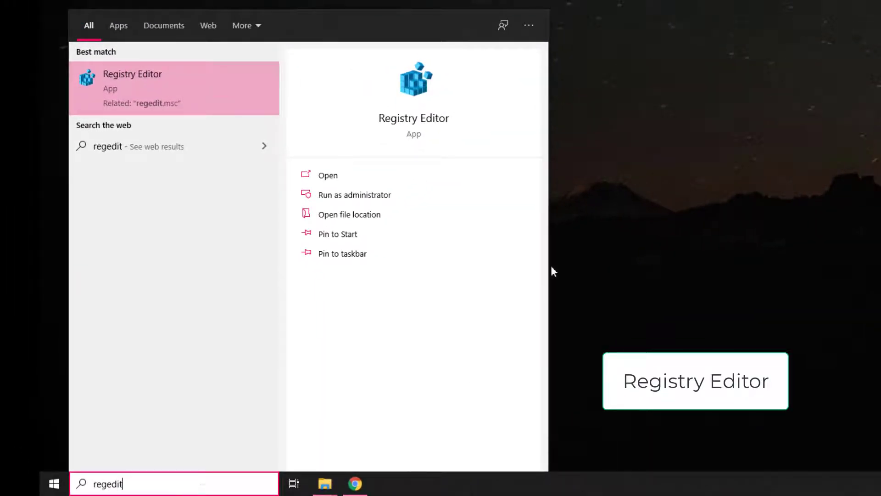
left_click(417, 85)
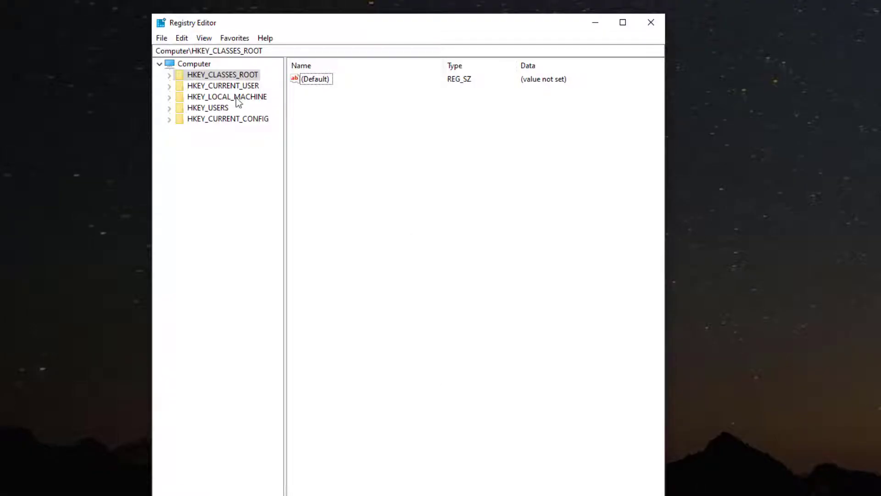
- Expand the registry tree to HKEY_CURRENT_USER\Software\Adobe and select the CSXS.10 key
left_click(182, 87)
left_click(169, 87)
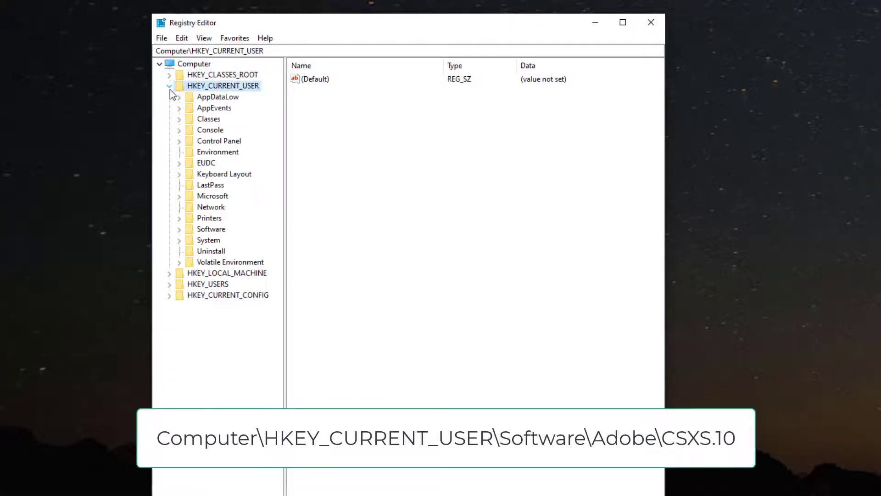
left_click(220, 230)
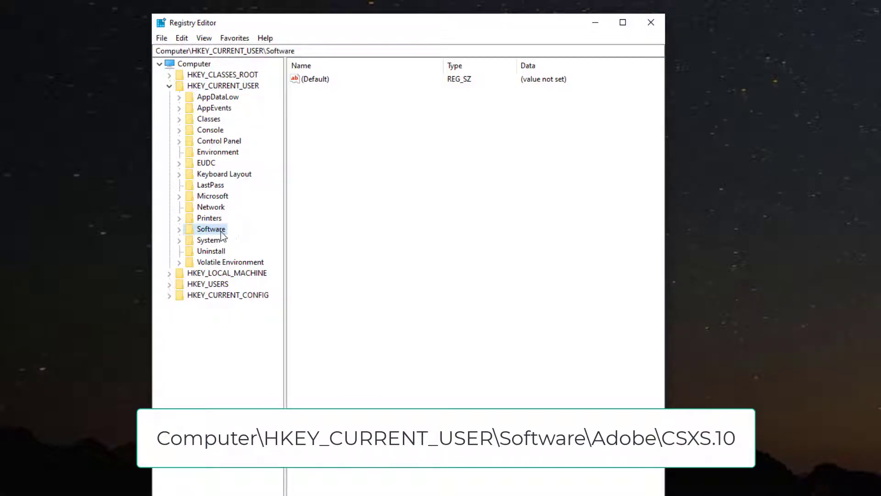
left_click(180, 230)
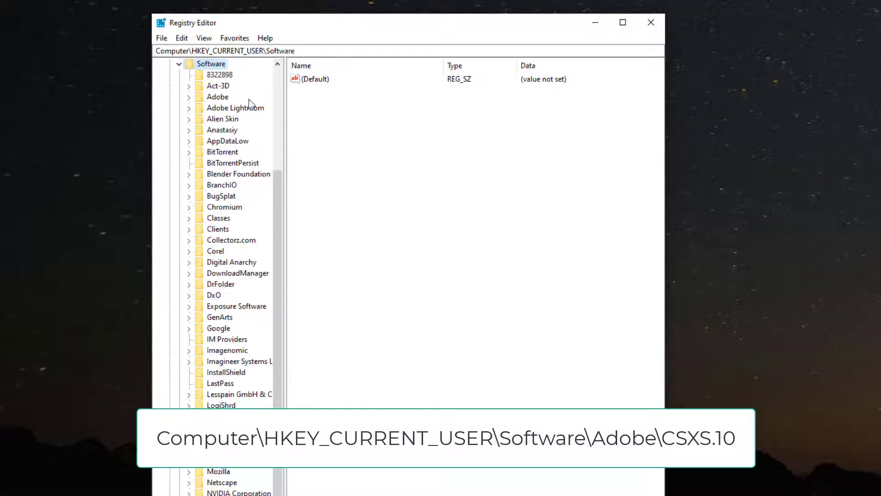
left_click(215, 99)
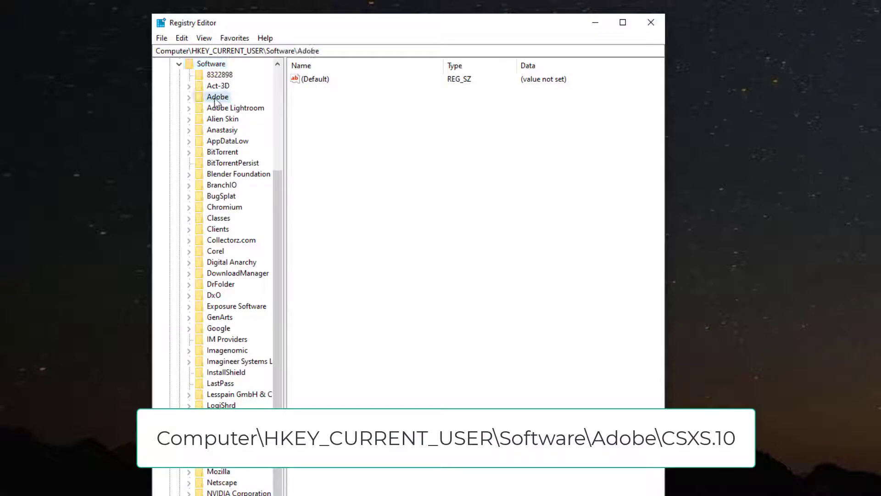
left_click(189, 97)
left_click(231, 253)
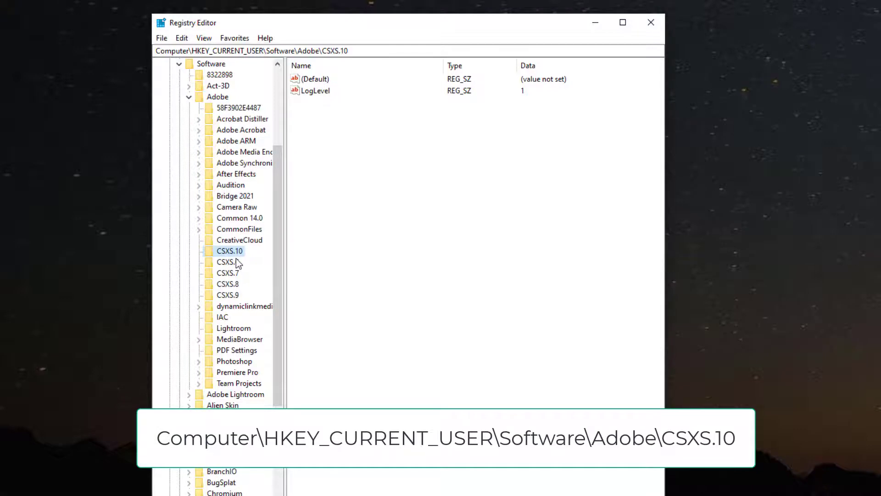
- Create a new string value named PlayerDebugMode in the CSXS.10 key
right_click(365, 151)
mouse_move(404, 157)
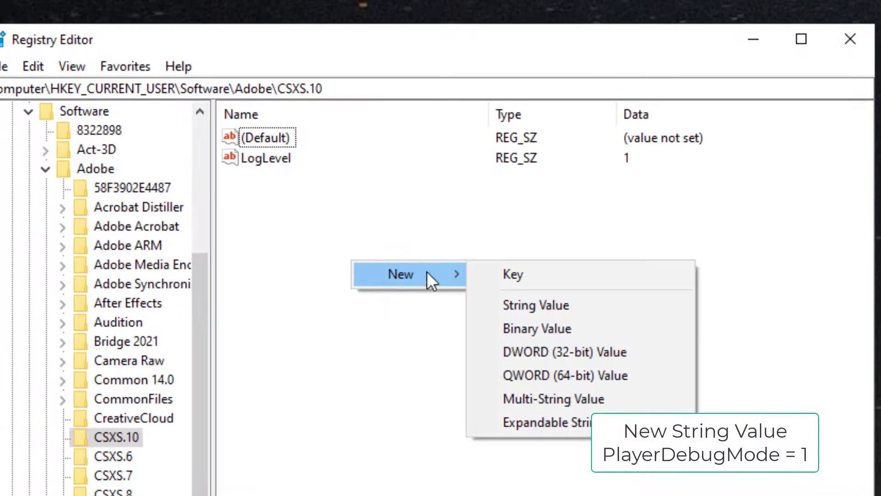
left_click(577, 302)
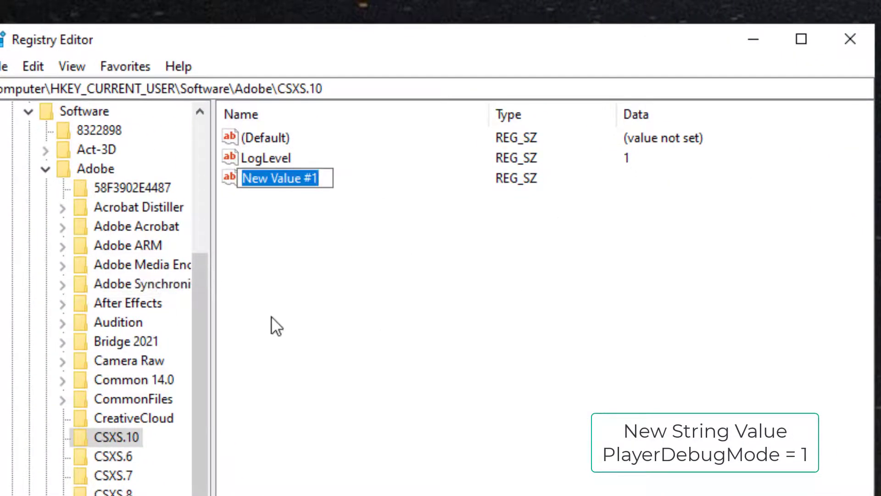
type("P")
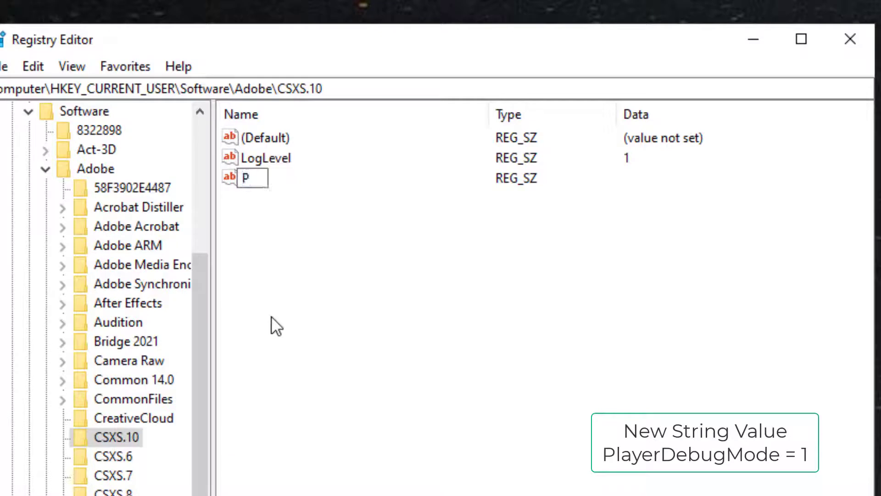
type("layerD")
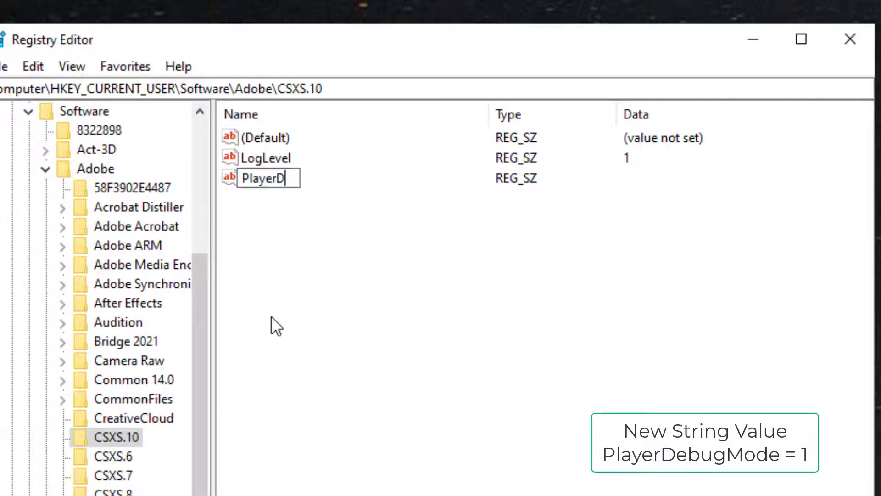
type("ebugMode")
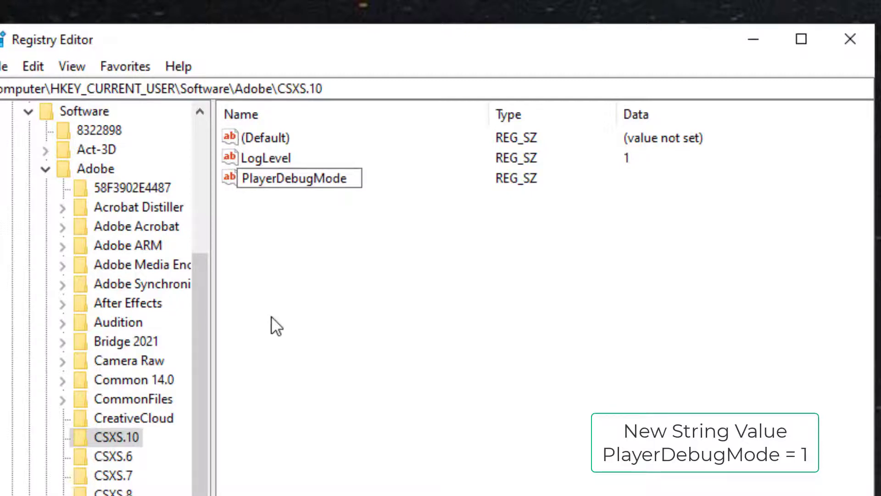
key("Return")
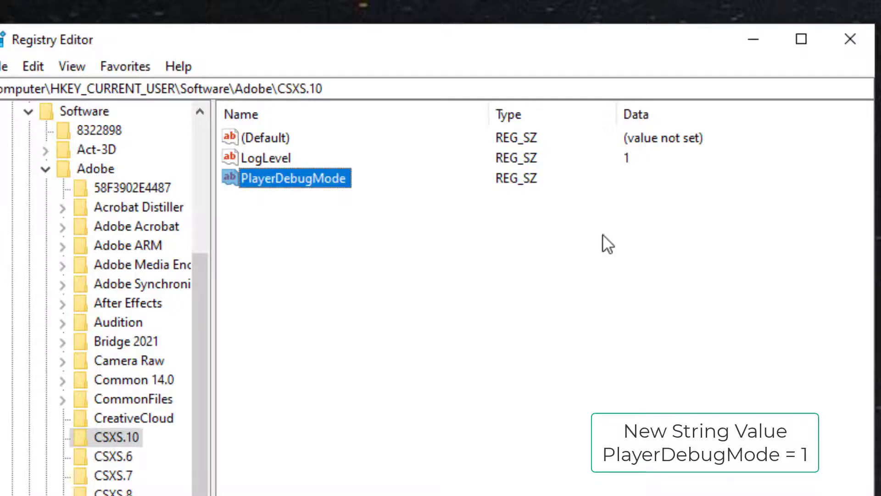
- Set the value data of PlayerDebugMode in the CSXS.10 key to 1
right_click(297, 176)
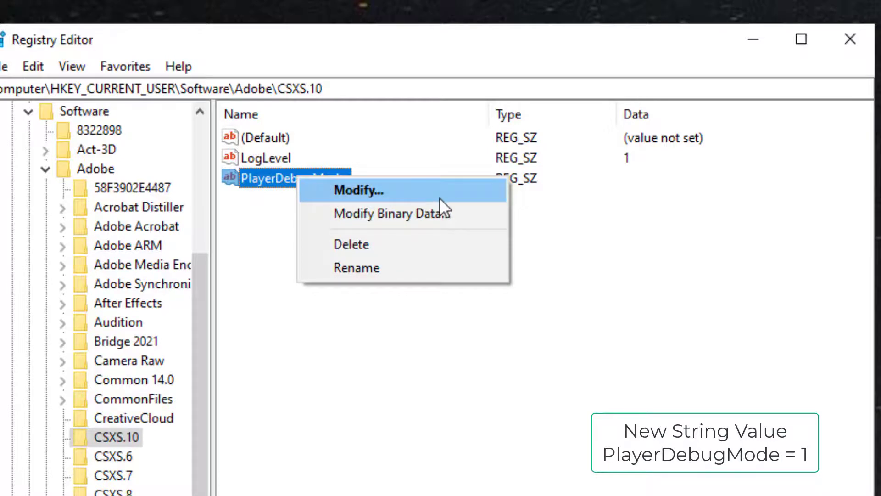
left_click(469, 191)
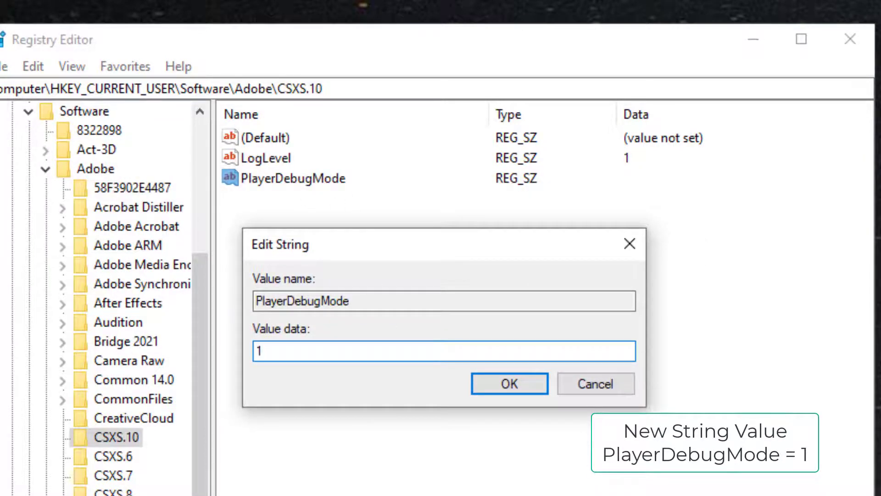
type("1")
left_click(510, 384)
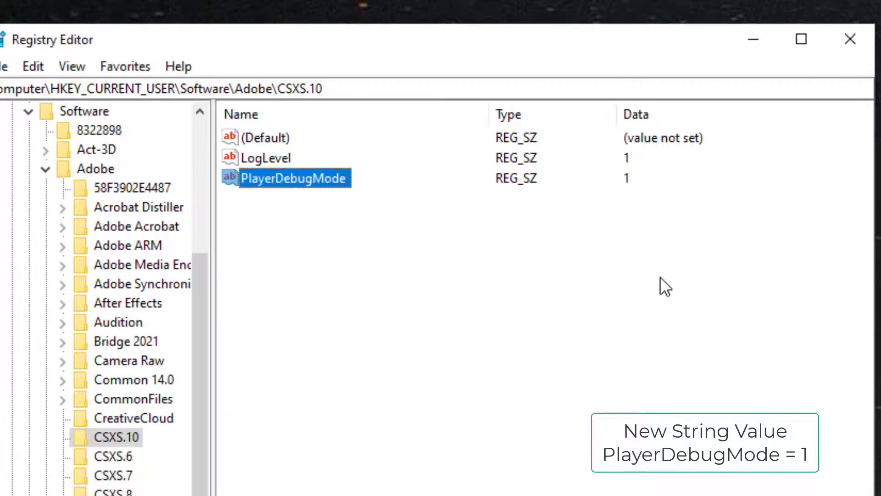
left_click(283, 179)
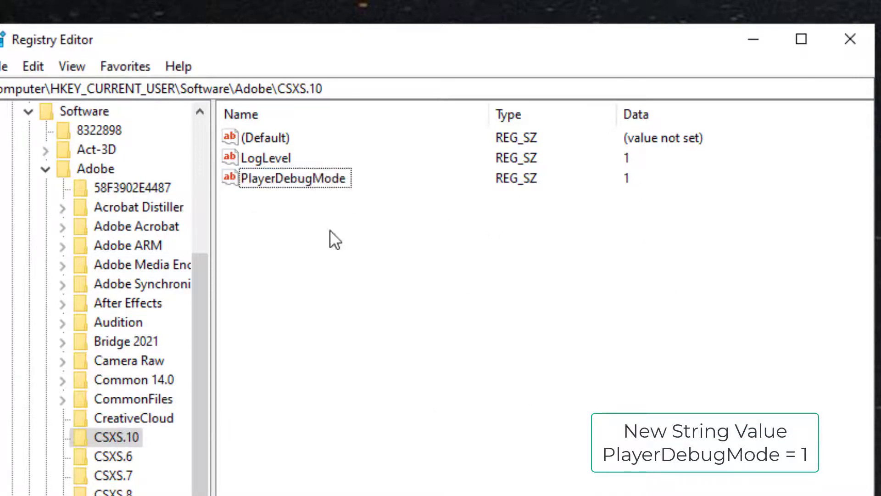
- Check the CSXS.10, CSXS.6, CSXS.7, CSXS.8 and CSXS.9 keys for the PlayerDebugMode value
left_click(138, 437)
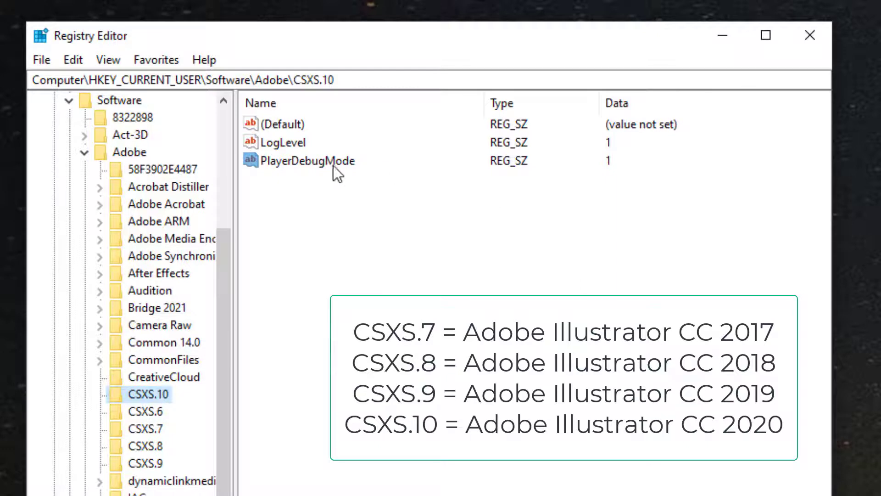
left_click(157, 415)
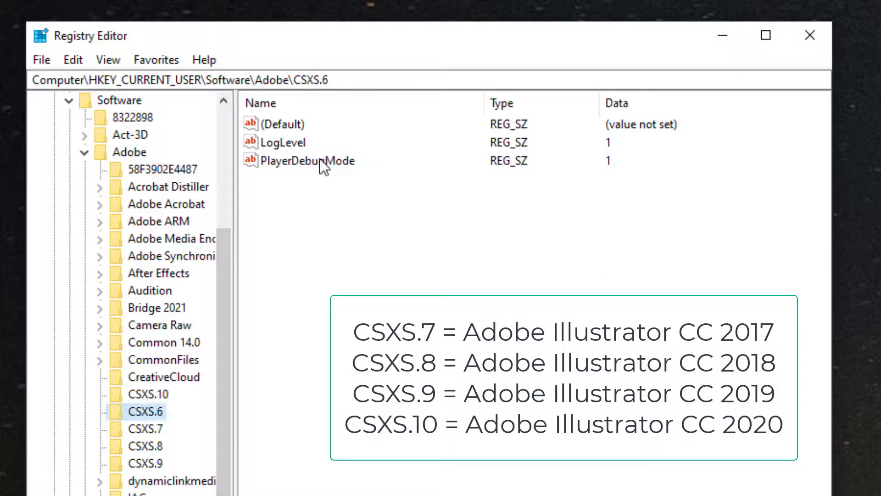
left_click(210, 432)
left_click(148, 449)
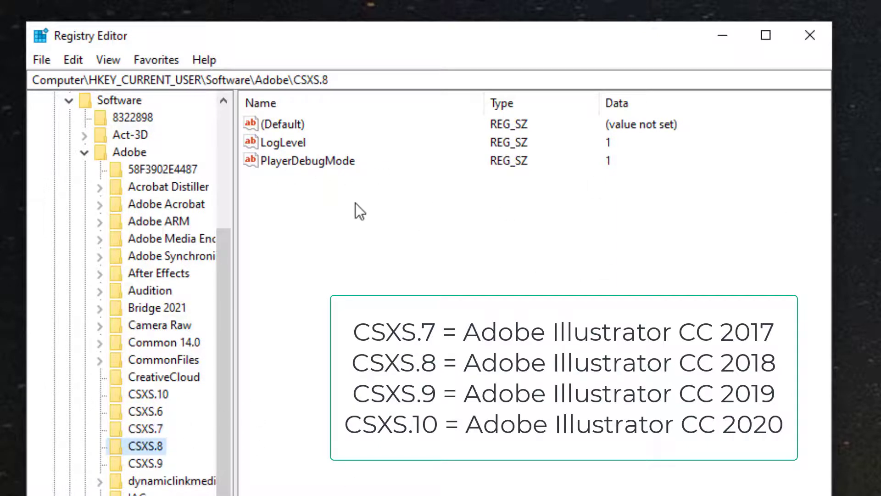
left_click(138, 463)
left_click(441, 367)
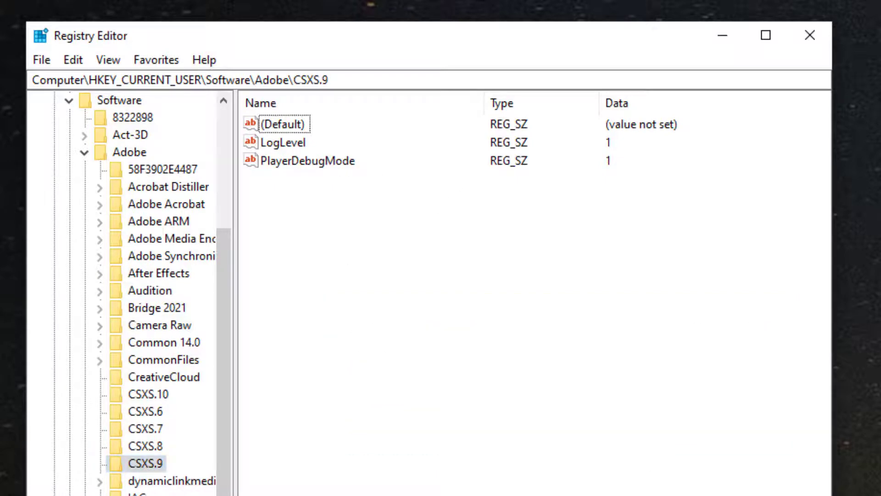
- Collapse the Adobe, Software and Computer branches of the registry tree and close Registry Editor
left_click(84, 152)
left_click(69, 100)
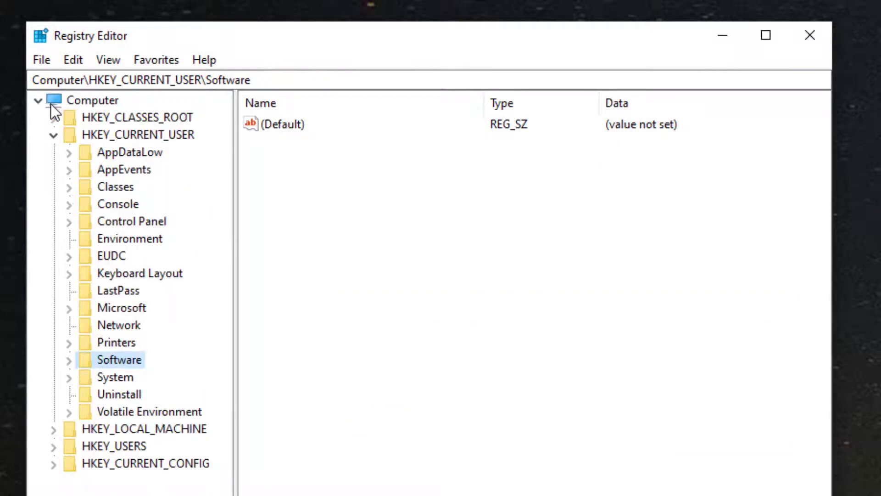
left_click(39, 100)
left_click(822, 39)
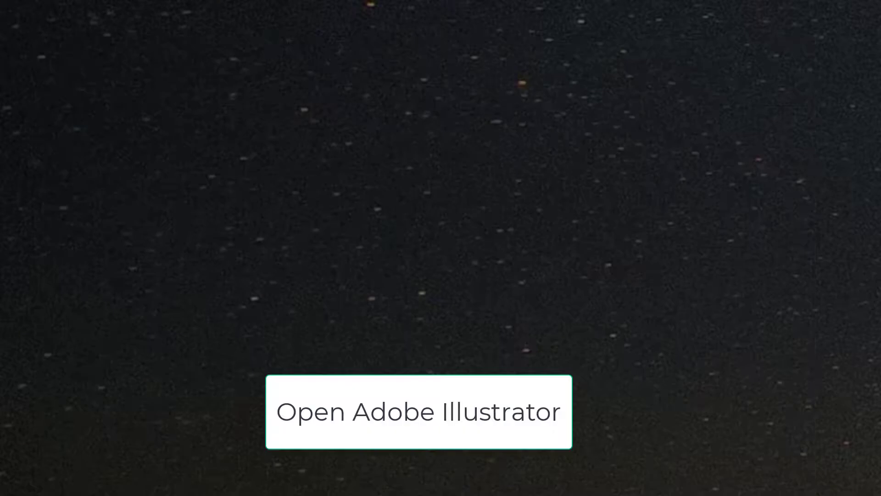
- Launch Adobe Illustrator and open the recent file Untitled-1.ai
key("super")
left_click(464, 257)
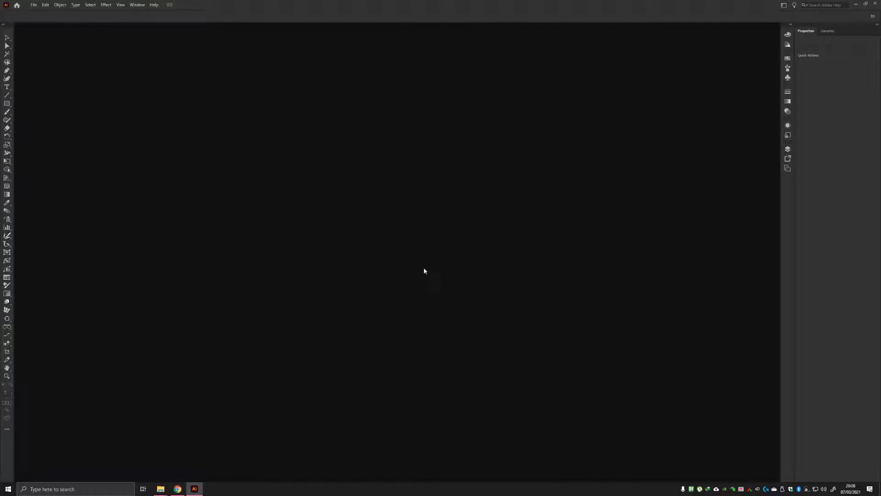
left_click(33, 5)
mouse_move(56, 35)
left_click(158, 35)
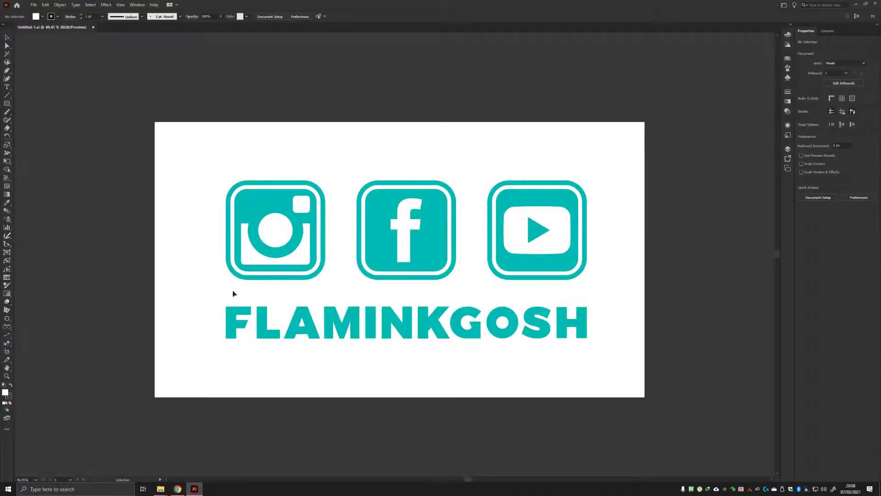
- Show the LAScripts extension panel
left_click(138, 4)
mouse_move(192, 48)
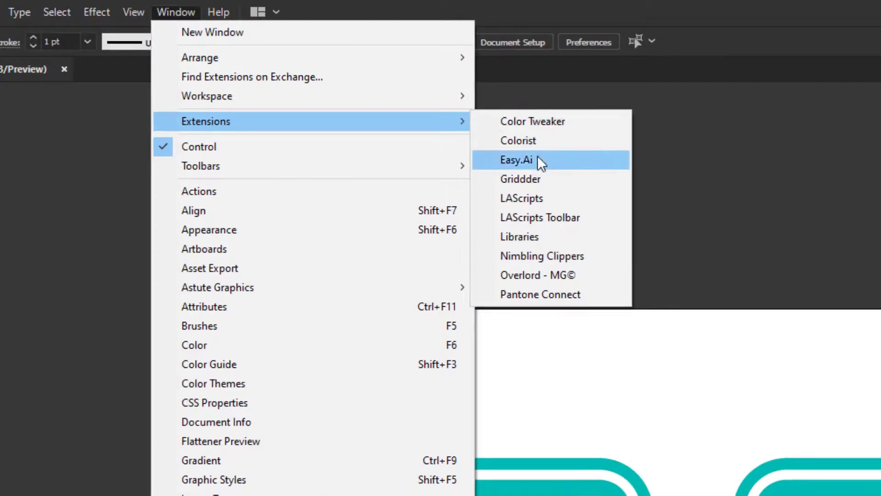
left_click(575, 199)
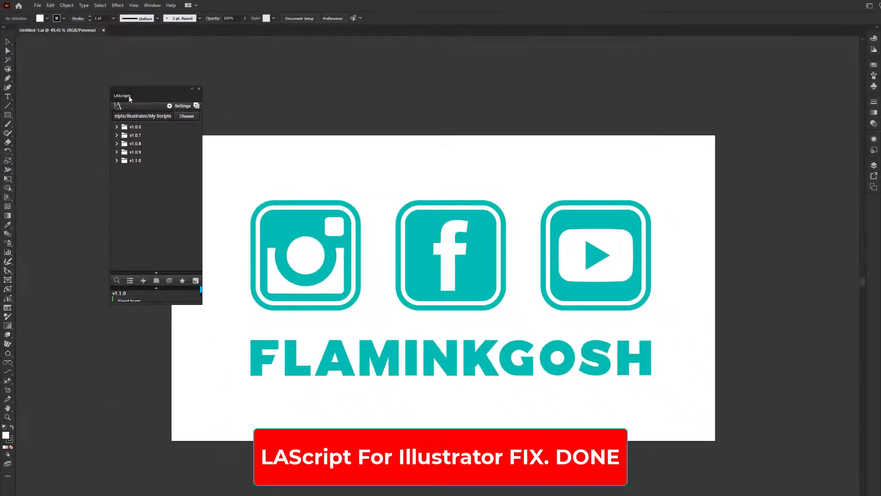
- Examine the Align scripts in the first version folder of the LAScripts panel and collapse the folders again
left_click(64, 113)
left_click(70, 121)
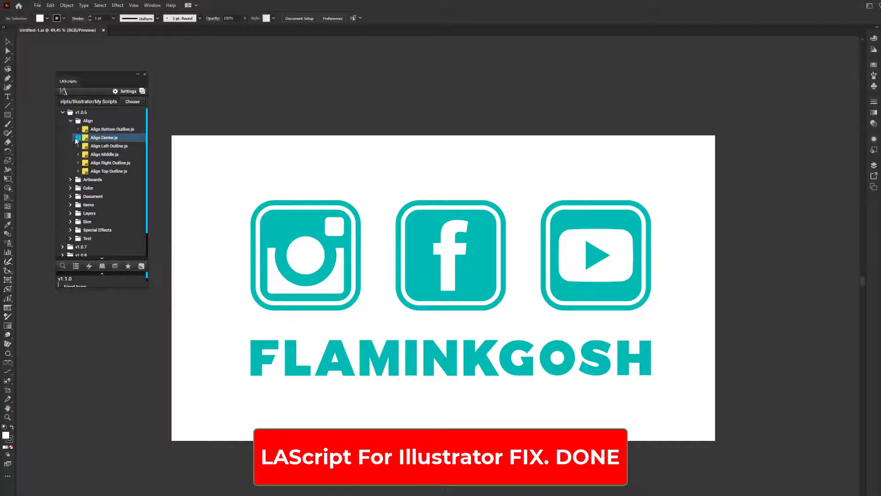
left_click(71, 121)
left_click(63, 112)
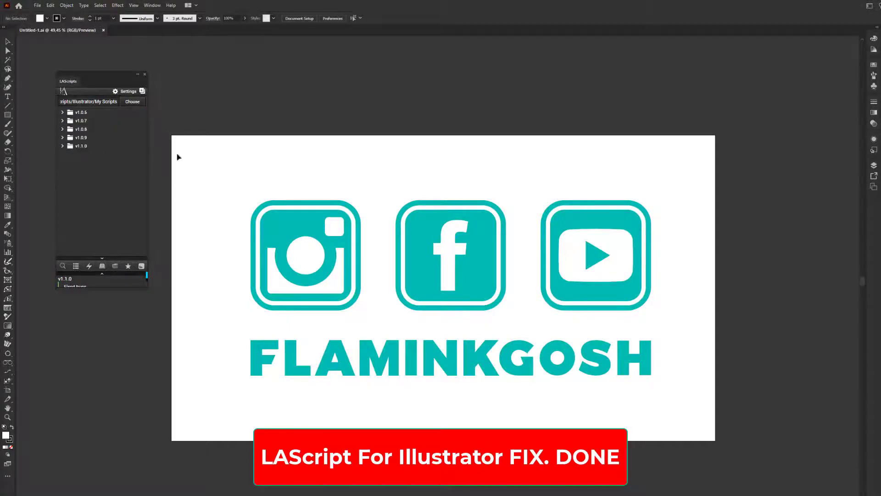
- Show the LAScripts Toolbar extension, detach it from the LAScripts panel, narrow it to two icon columns and place it right of the artboard
left_click(153, 5)
left_click(317, 95)
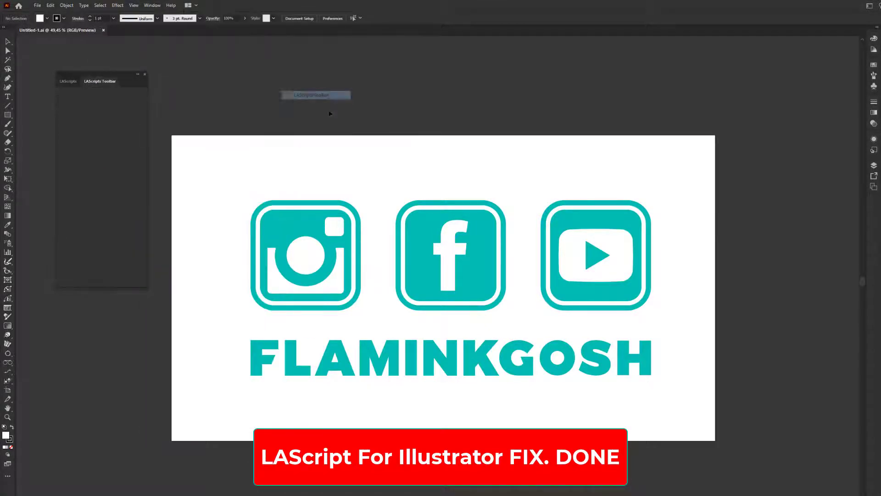
left_click_drag(108, 84, 218, 92)
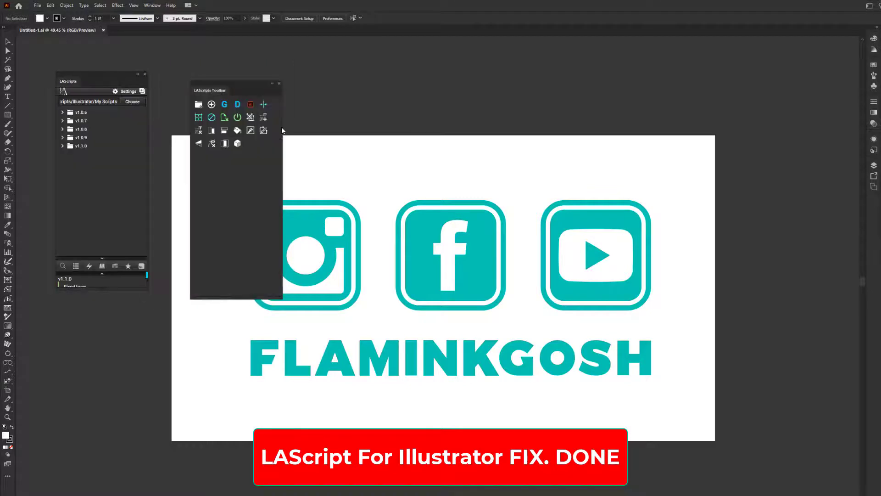
left_click_drag(282, 126, 226, 117)
left_click_drag(202, 87, 763, 120)
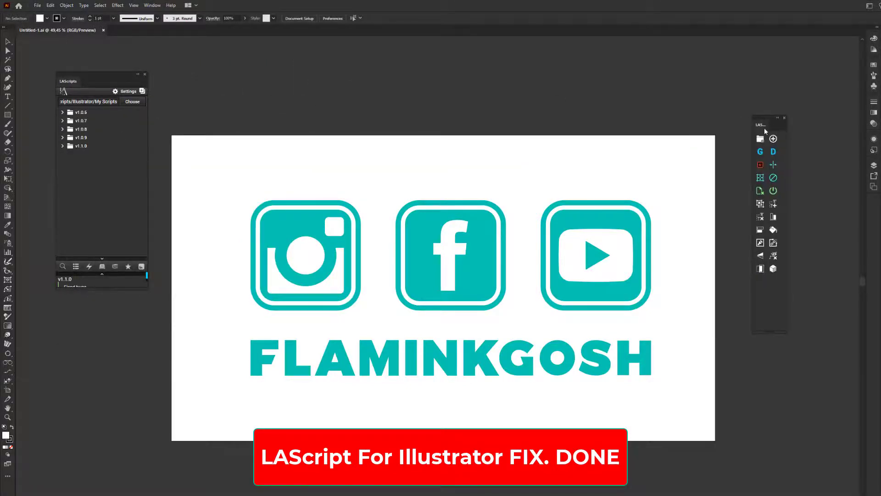
- Examine the v1.0.7 and v1.0.9 script folders in the LAScripts panel and open its script search field
left_click(63, 120)
left_click(63, 171)
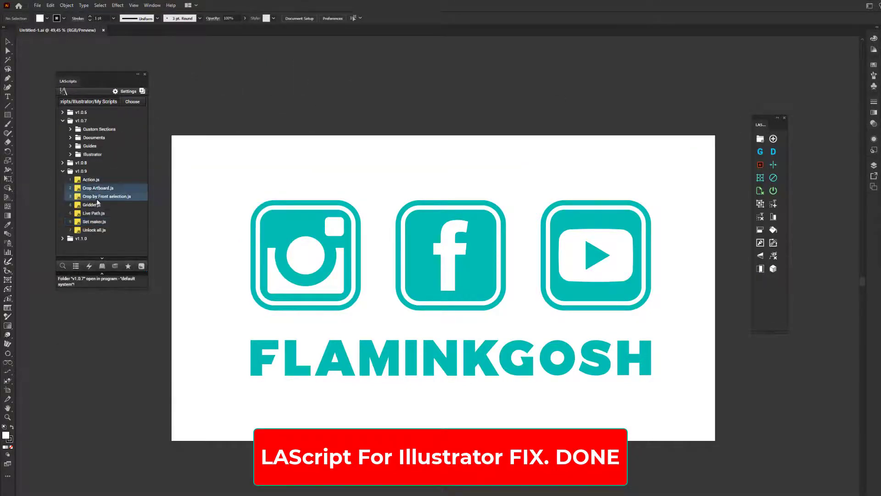
left_click(94, 213)
scroll(294, 135, "down", 1)
scroll(559, 134, "down", 3)
left_click_drag(556, 135, 524, 155)
left_click(64, 265)
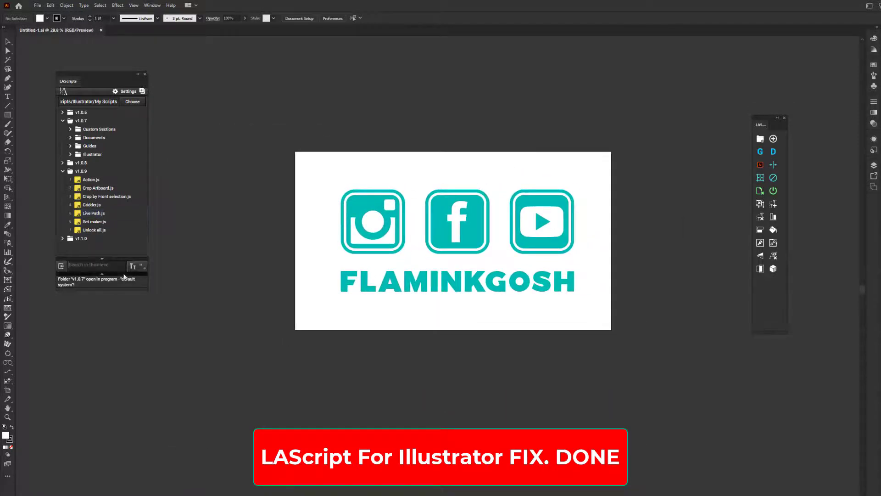